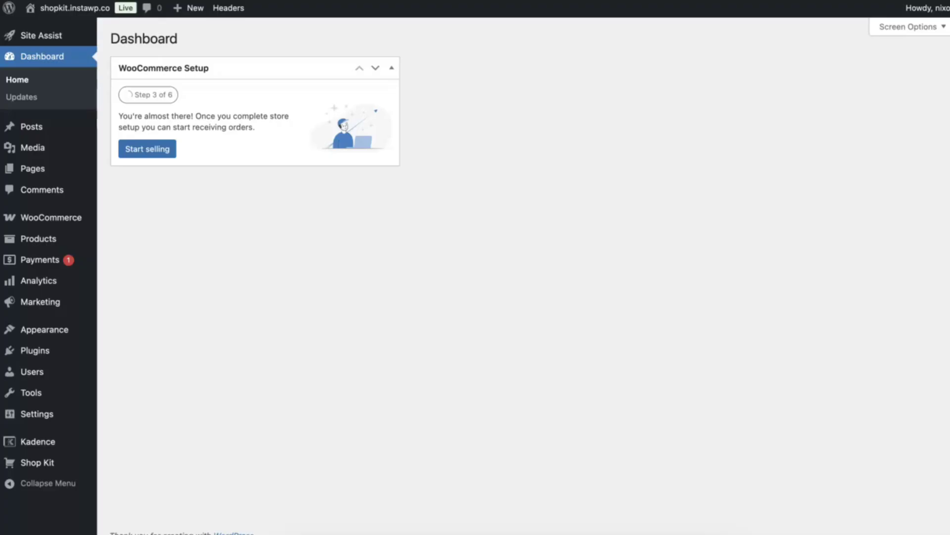
Step: Leave the cart page for the WordPress dashboard and show Plugins > Installed Plugins
mouse_move(51, 217)
click(138, 277)
scroll(124, 414, down, 2)
click(154, 282)
click(197, 526)
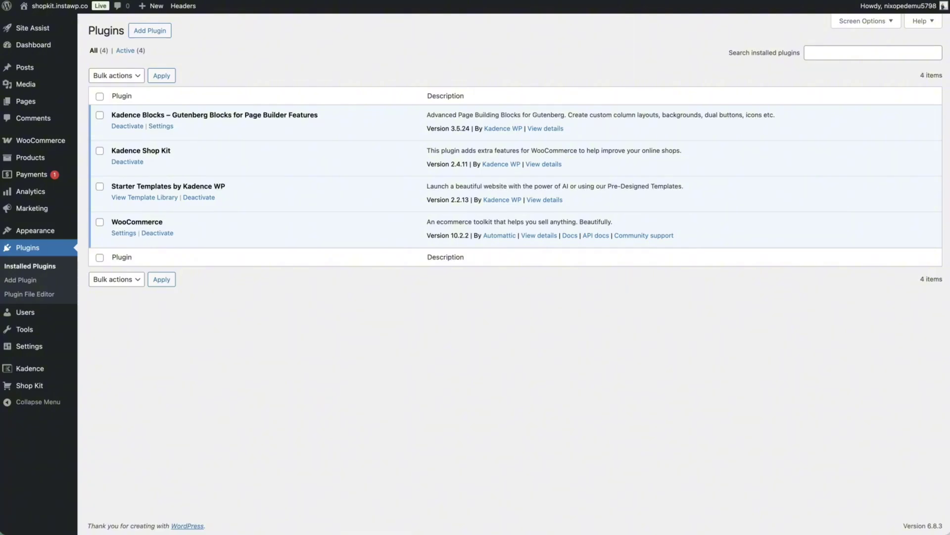
Step: Open Kadence Shop Kit from the admin sidebar, landing on its Add to Cart Text settings
drag(112, 153, 171, 153)
click(214, 157)
click(23, 387)
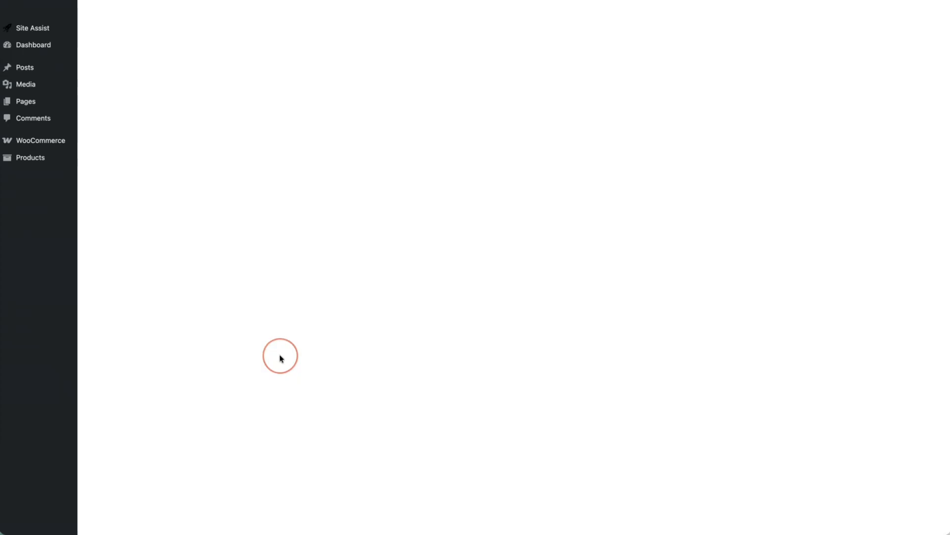
scroll(238, 409, down, 1)
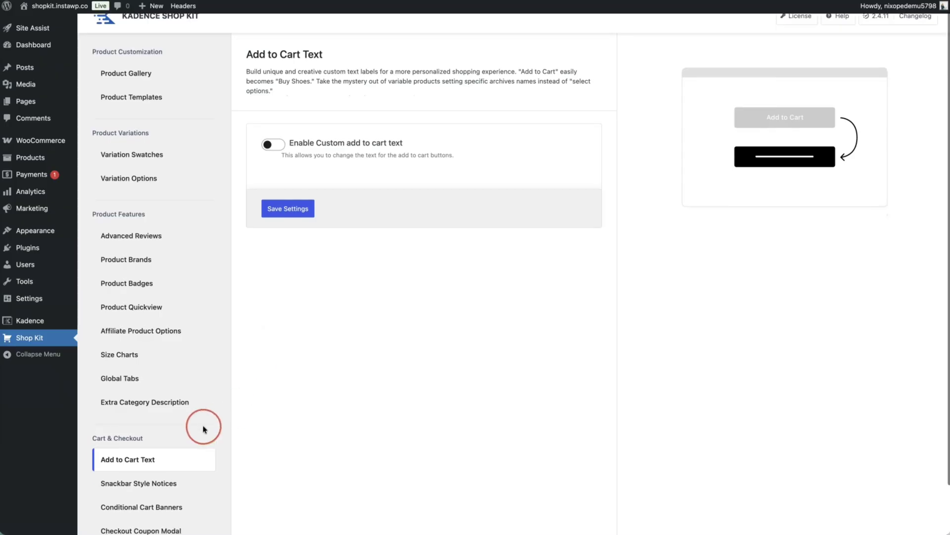
scroll(218, 416, down, 2)
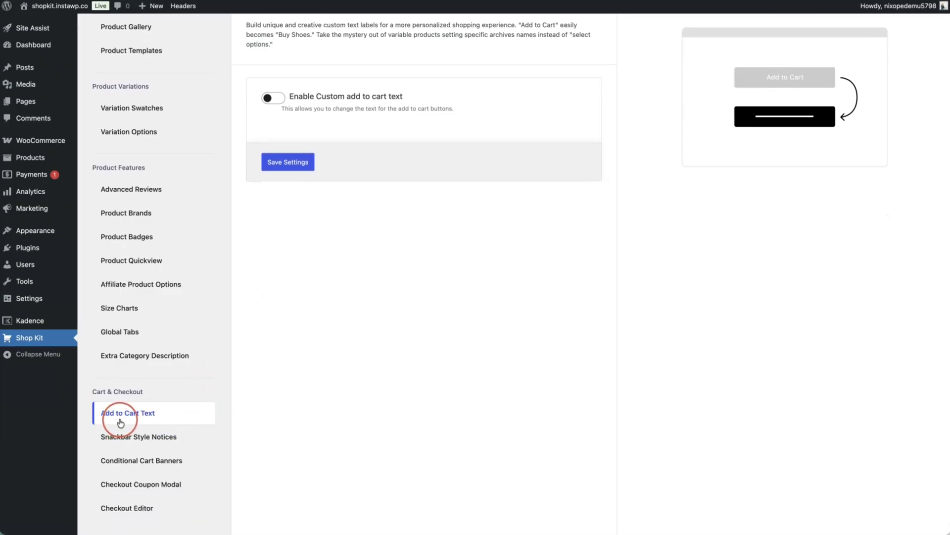
scroll(309, 367, up, 1)
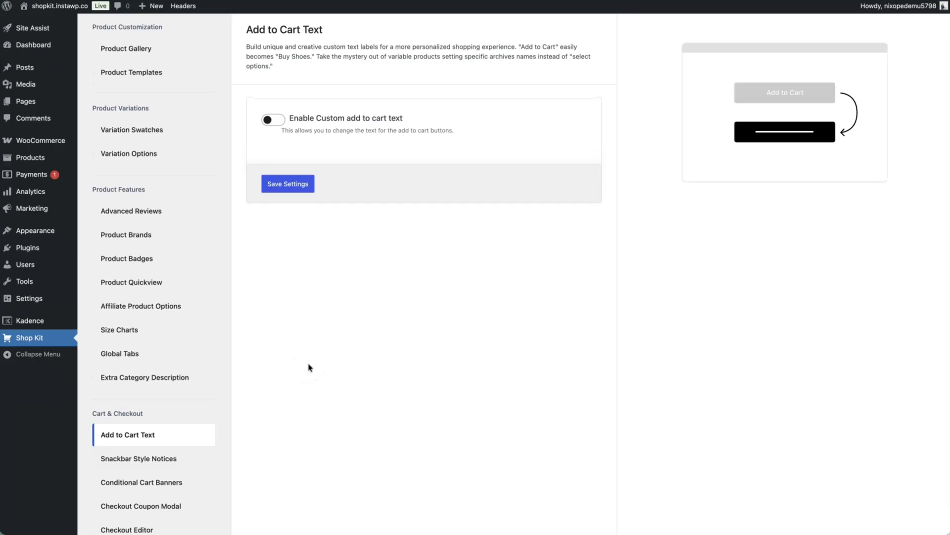
Step: Enable custom add-to-cart text, label Simple Product and All Products 'Get the look', and save
click(280, 124)
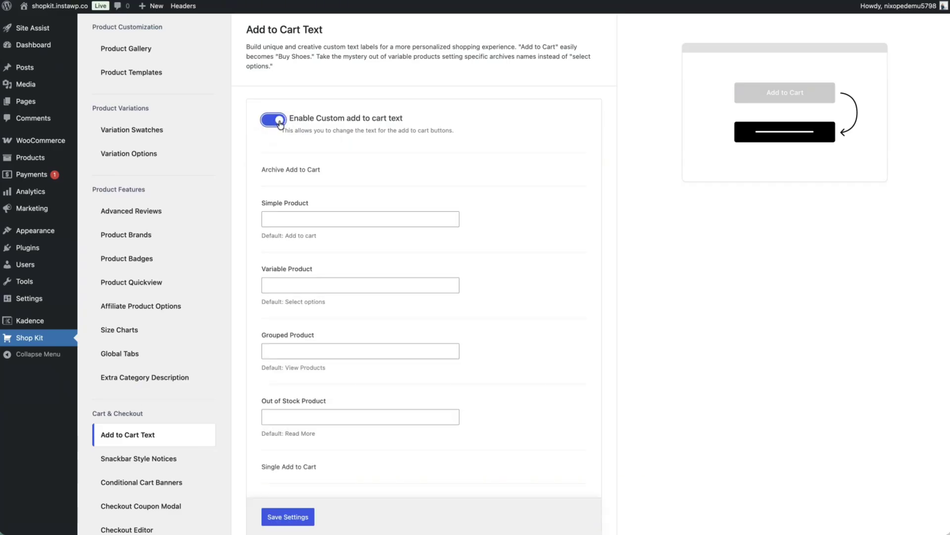
scroll(495, 219, down, 2)
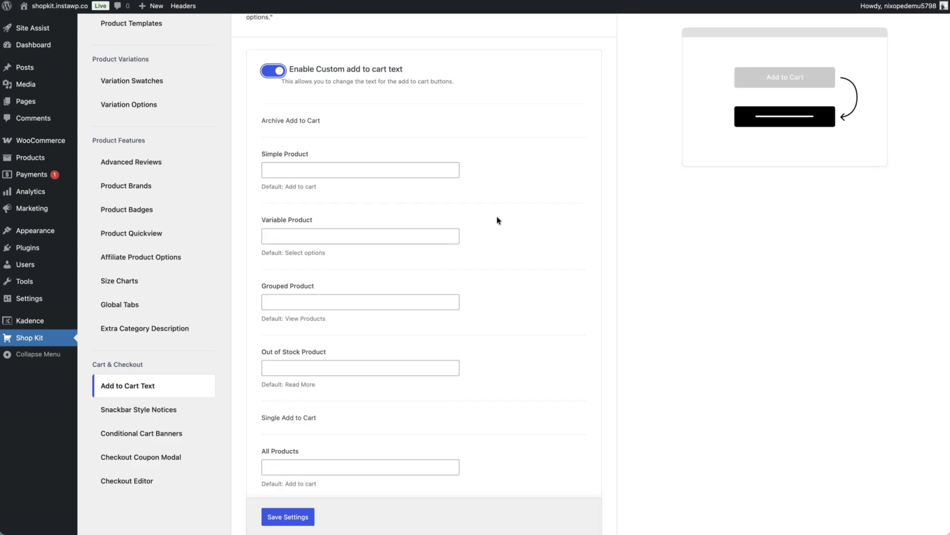
scroll(453, 409, down, 1)
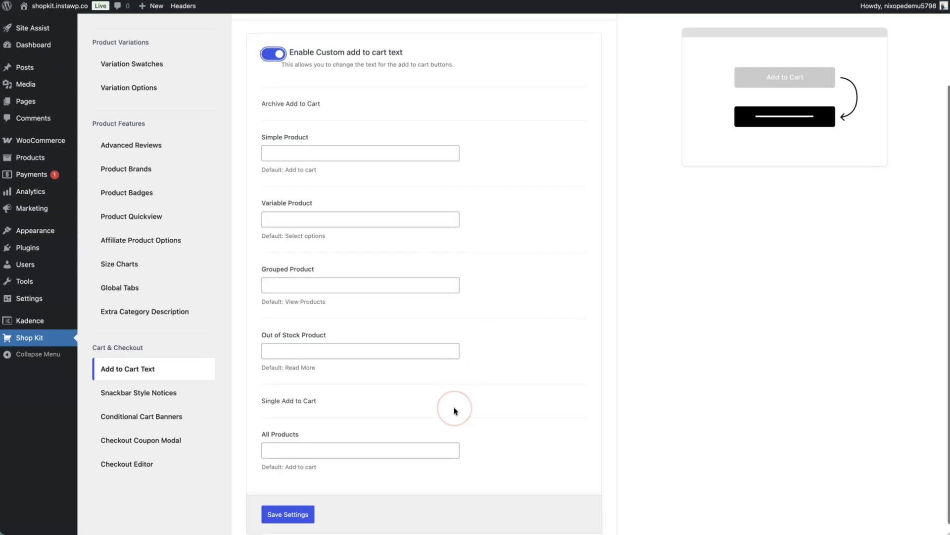
scroll(454, 411, up, 1)
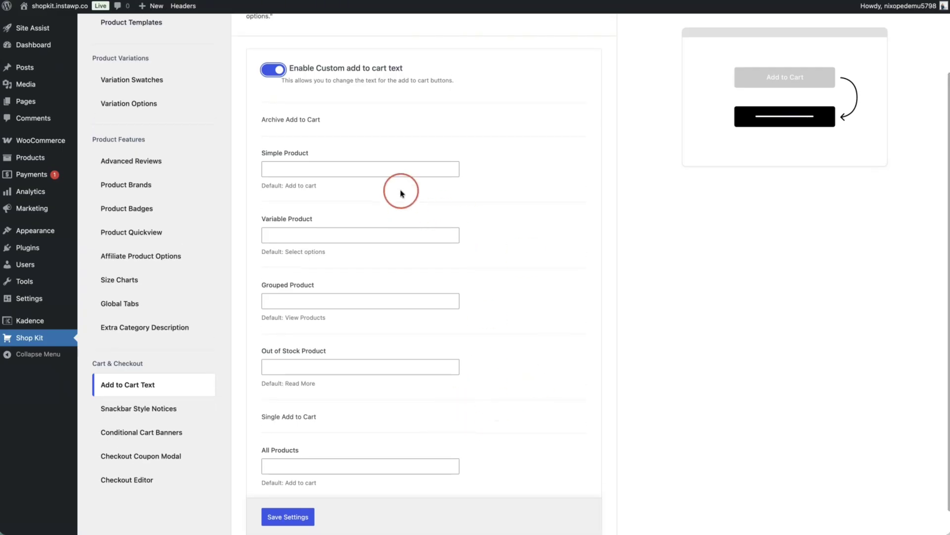
click(396, 174)
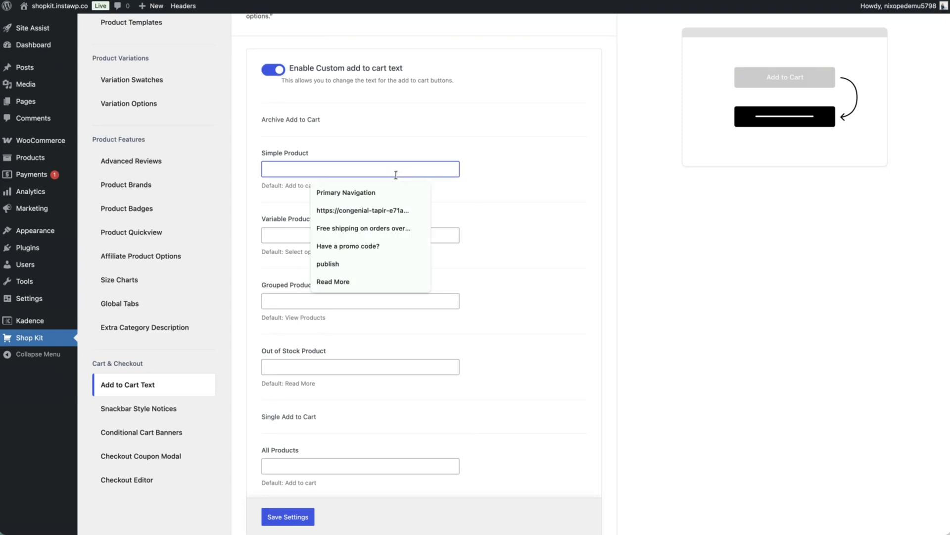
text(Get the look)
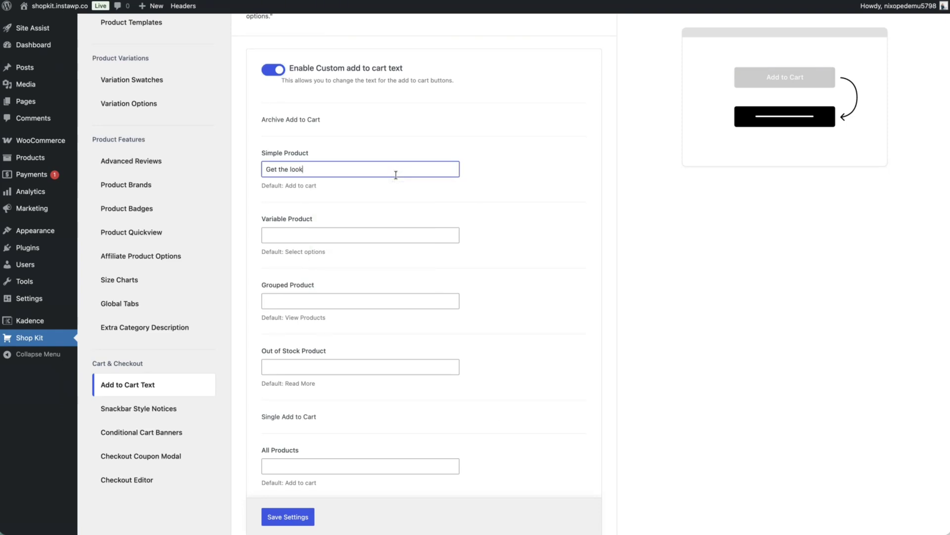
click(306, 468)
text(Get the look)
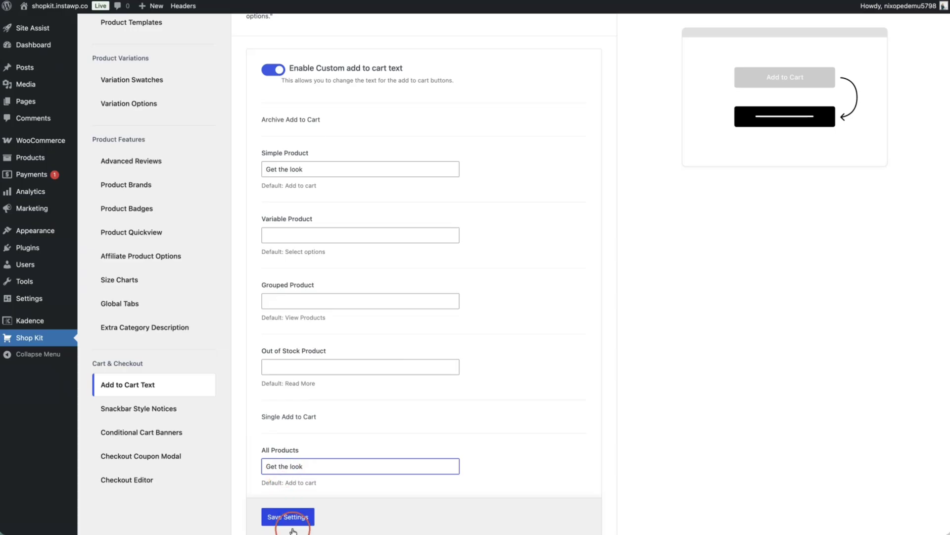
click(303, 522)
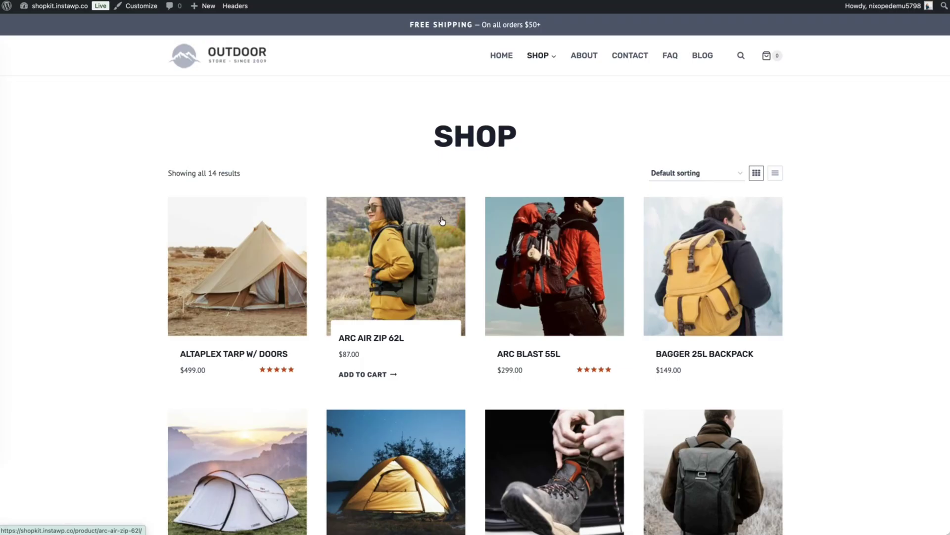
Step: Re-save the 'Get the look' labels, reload the Shop, and add Arc Air Zip 62L via GET THE LOOK
click(373, 379)
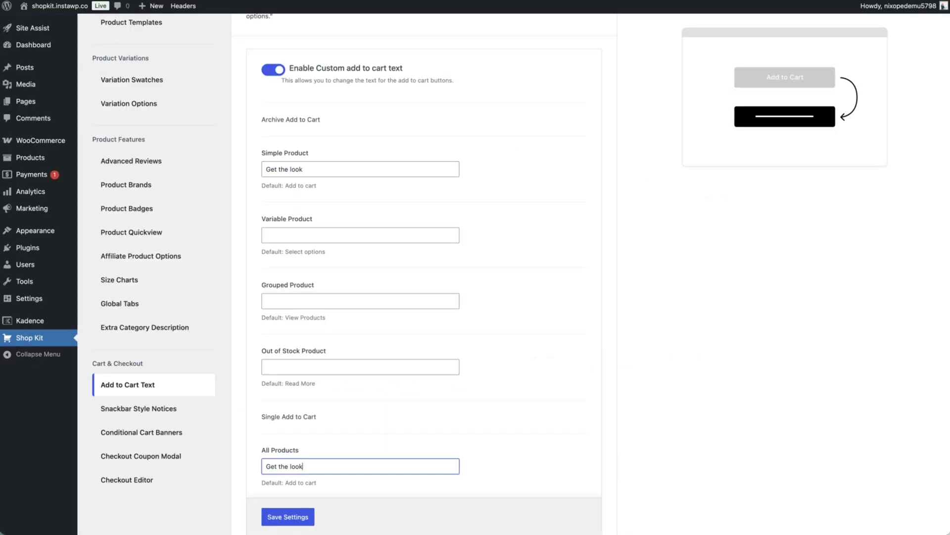
click(367, 467)
click(288, 516)
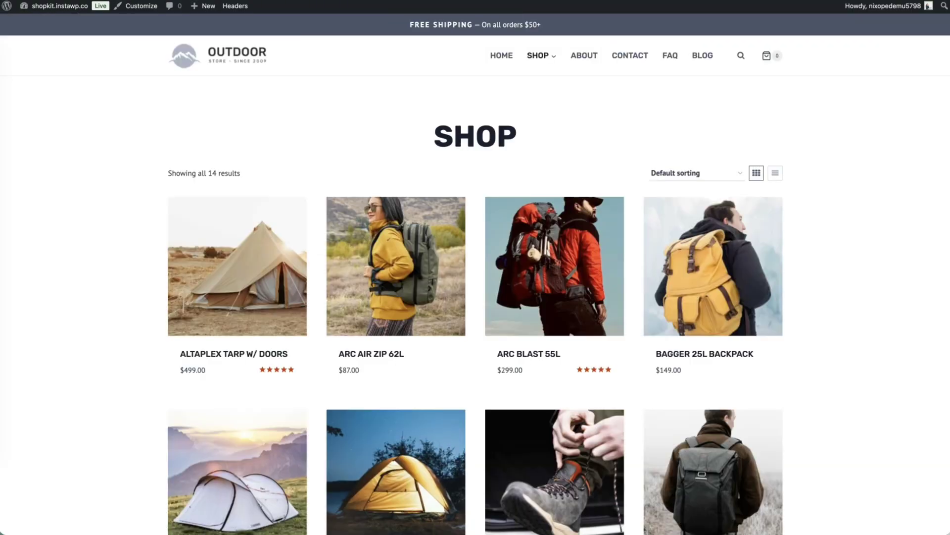
key(super+r)
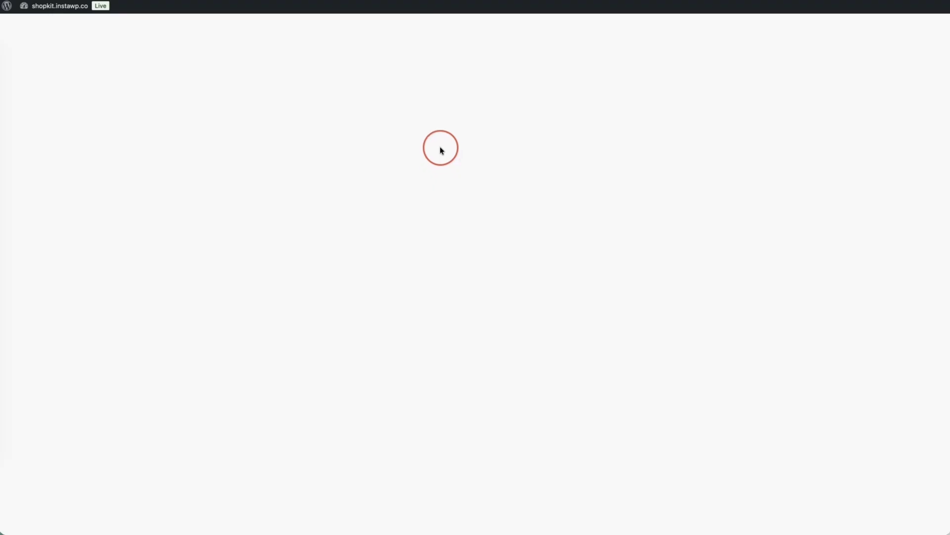
mouse_move(389, 274)
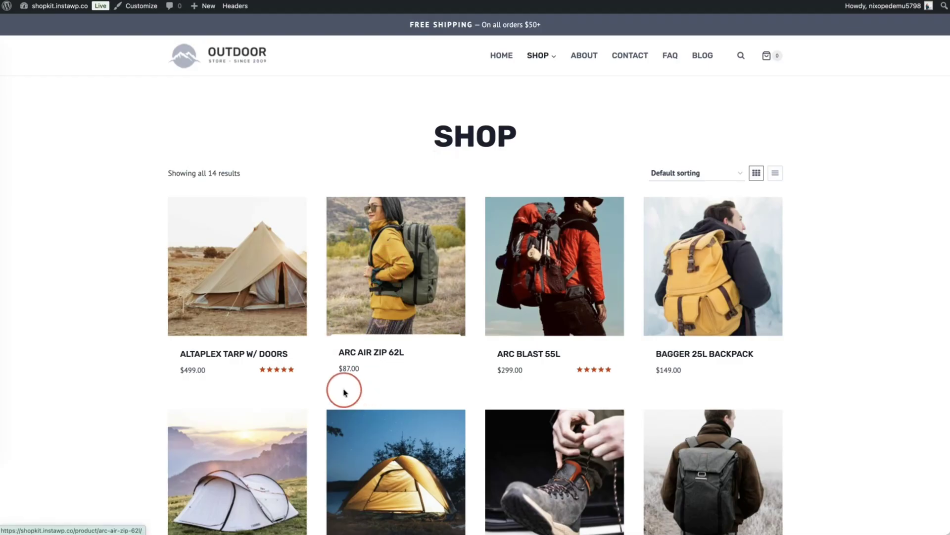
click(374, 374)
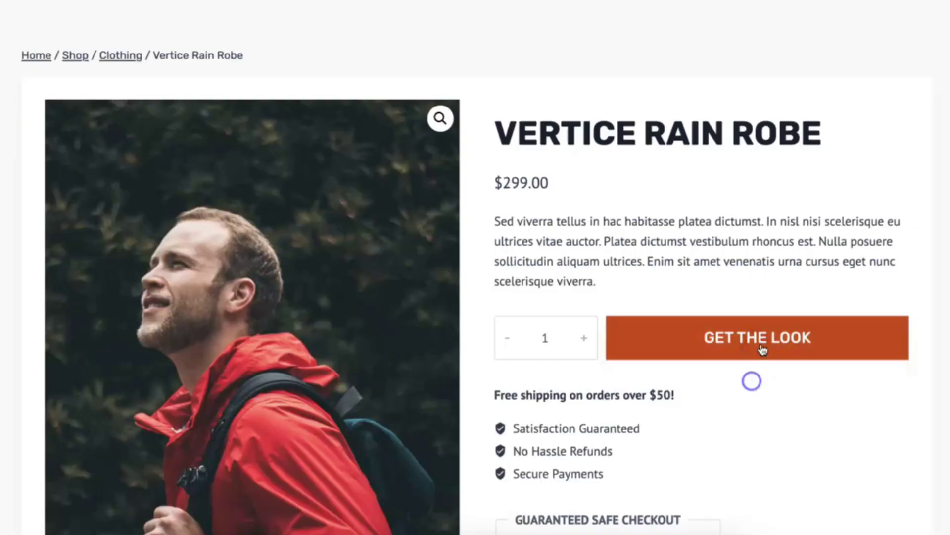
click(767, 335)
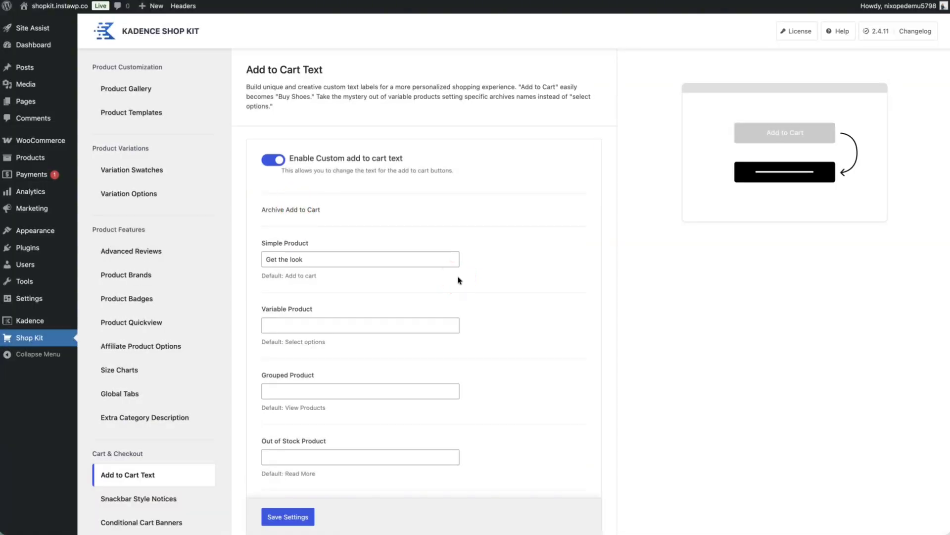
Step: Enable Snackbar Style Notices, including the Cart Page and Checkout Page options, and save
scroll(460, 280, down, 5)
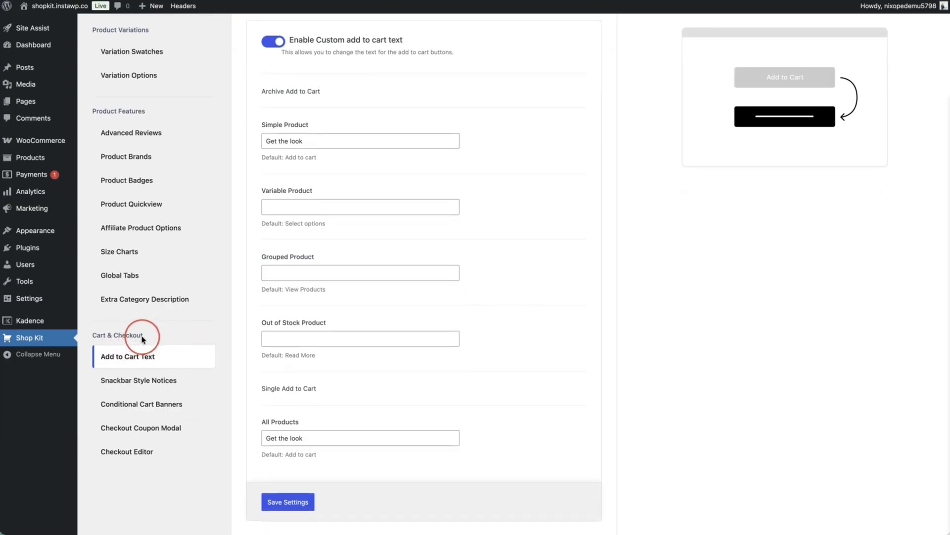
scroll(128, 384, up, 1)
click(127, 382)
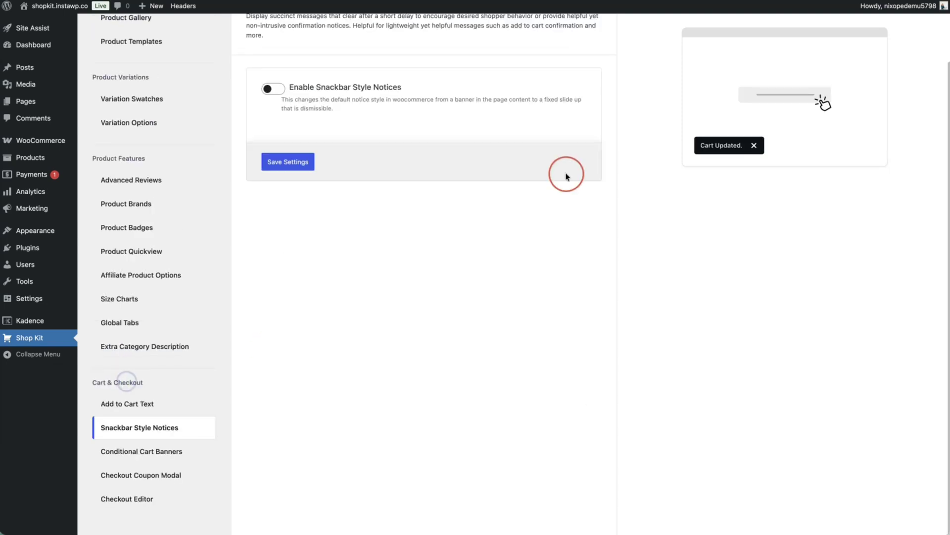
scroll(567, 177, up, 2)
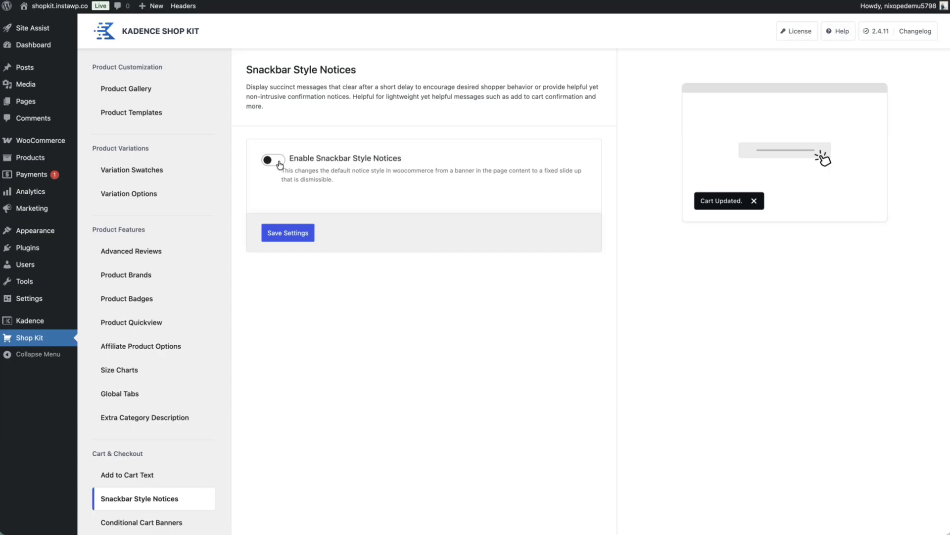
click(273, 160)
click(512, 211)
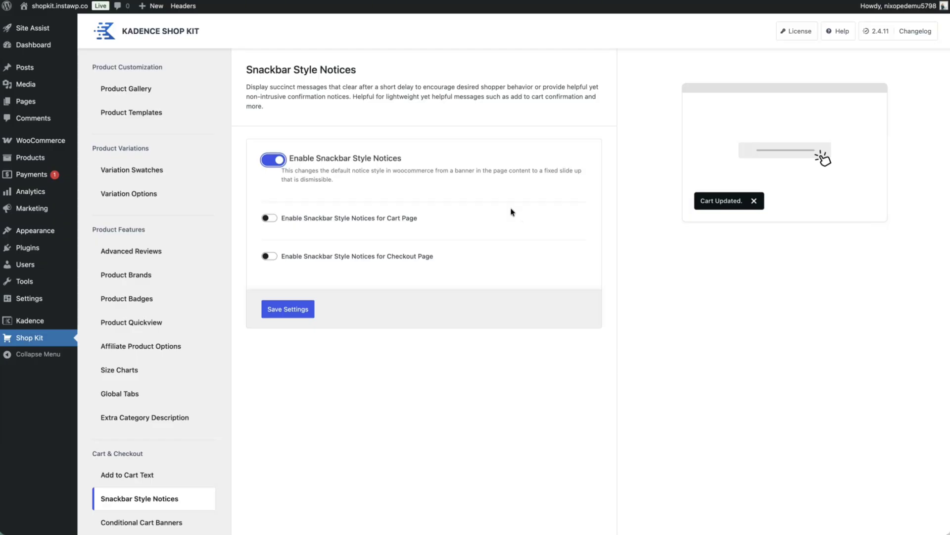
click(270, 218)
click(269, 256)
click(406, 313)
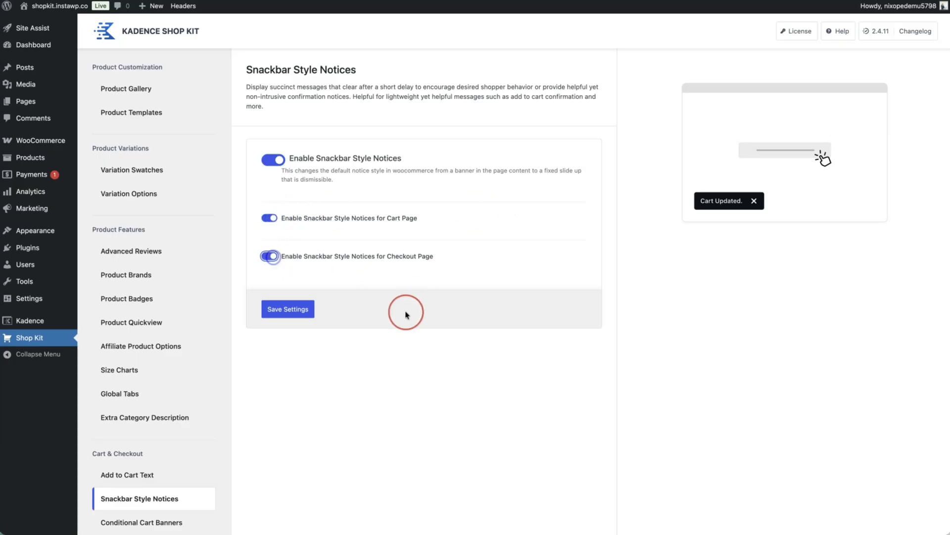
click(291, 307)
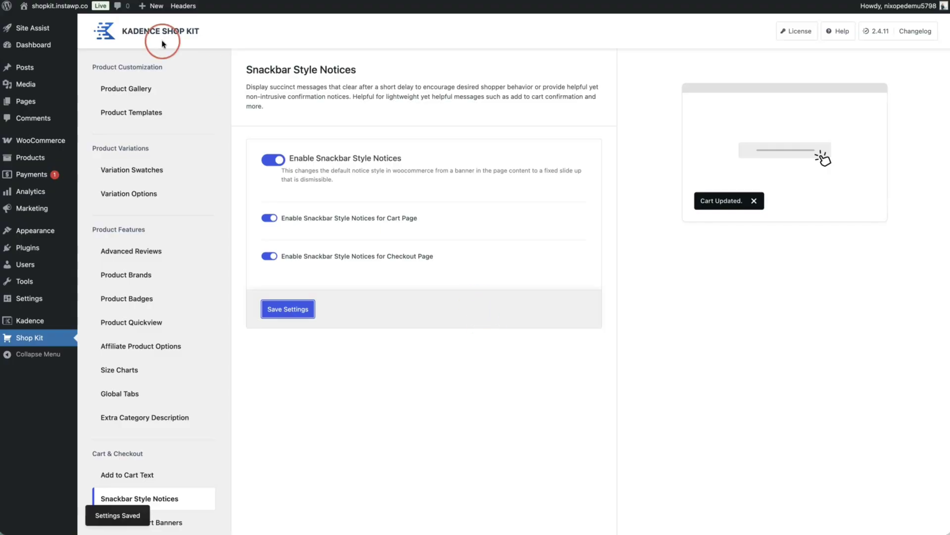
click(471, 26)
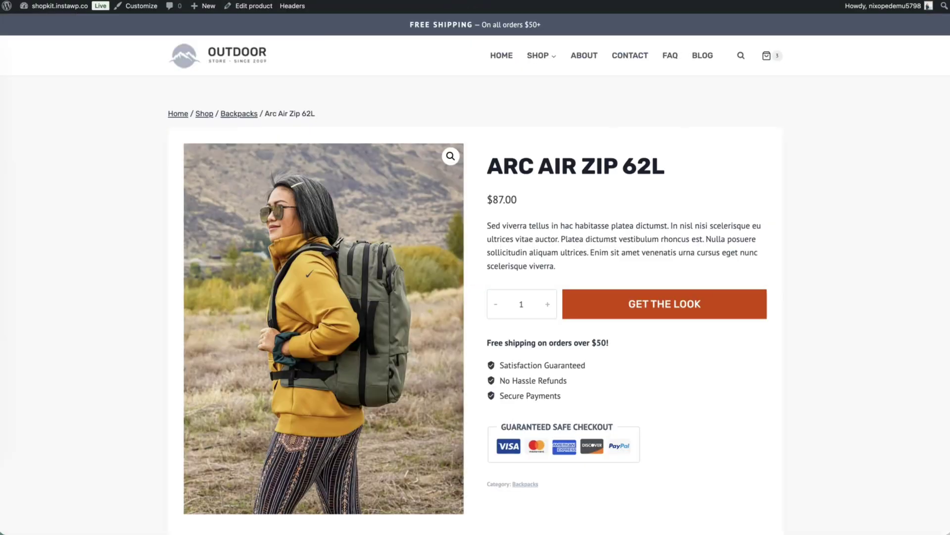
click(803, 296)
Step: In the cart, set the Arc Air Zip 62L quantity to 4 and update the total to $348.00
drag(802, 297, 742, 305)
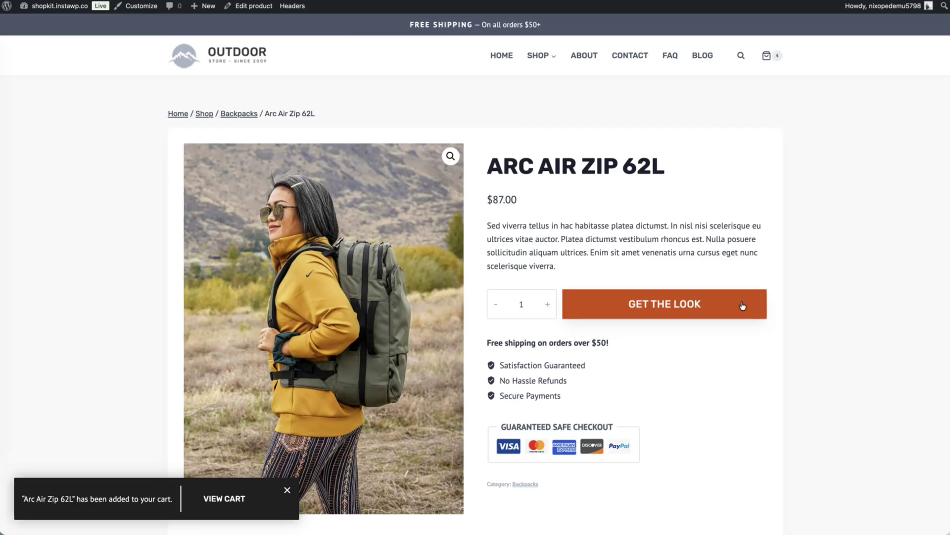
click(573, 159)
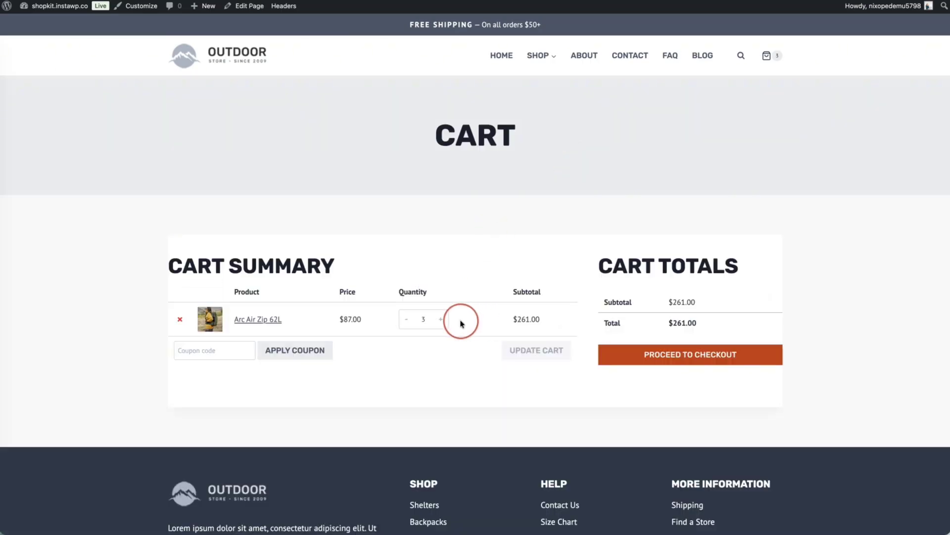
click(441, 319)
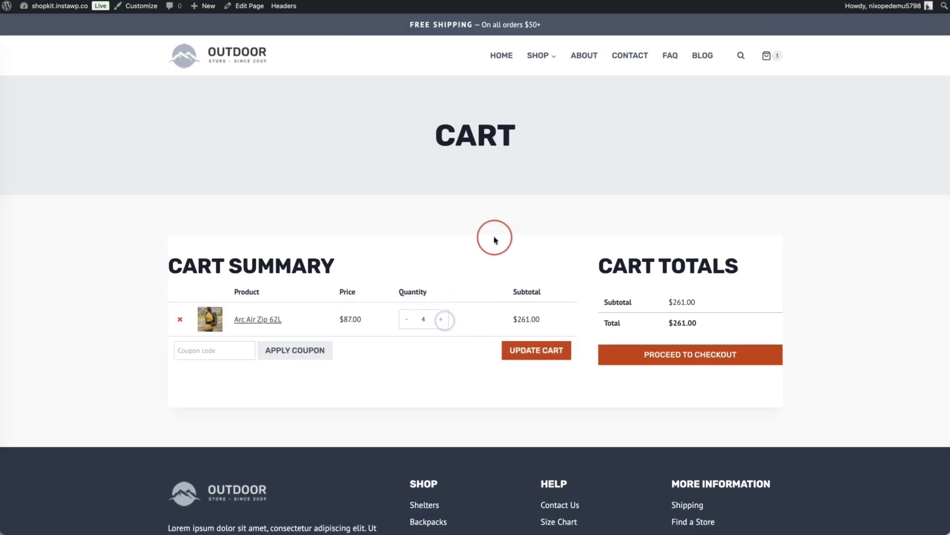
click(559, 357)
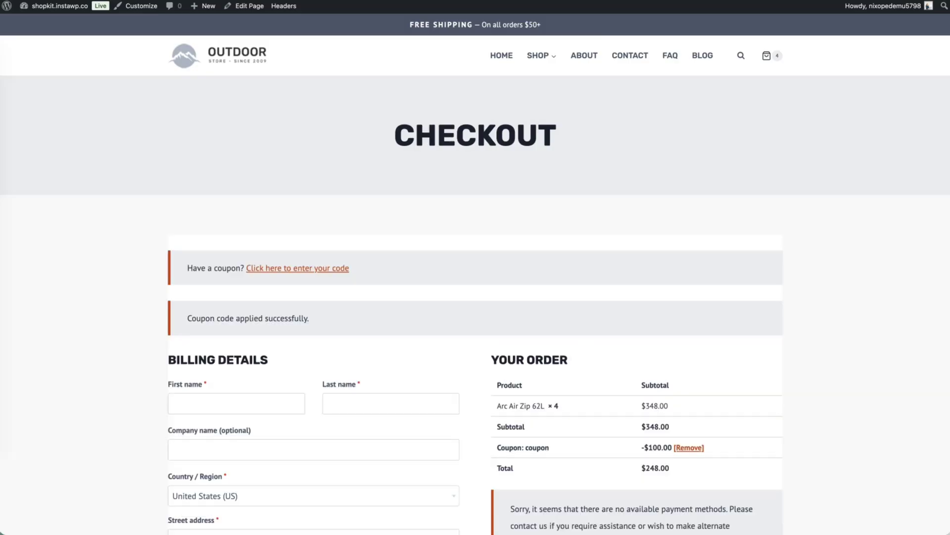
Step: On checkout, remove the $100 coupon from the Your Order summary
click(830, 130)
scroll(830, 131, down, 3)
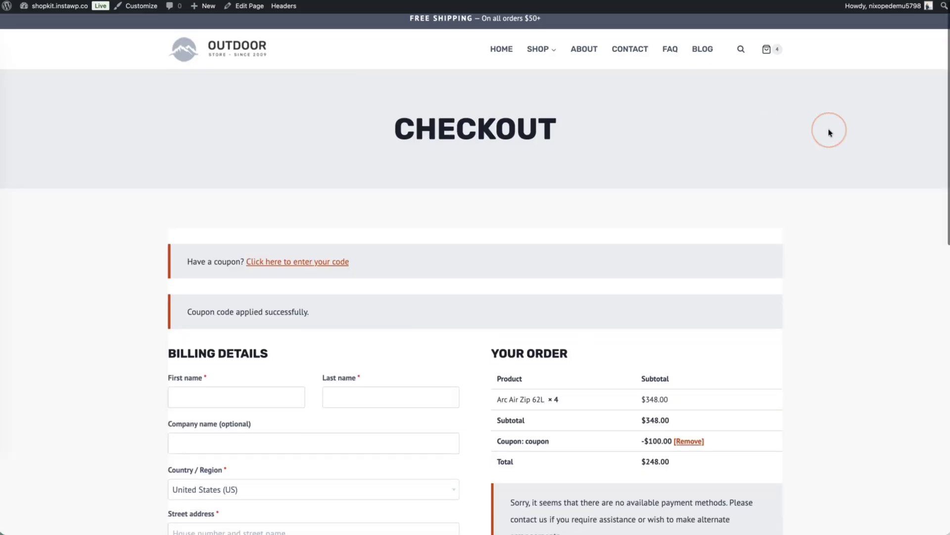
scroll(830, 132, down, 2)
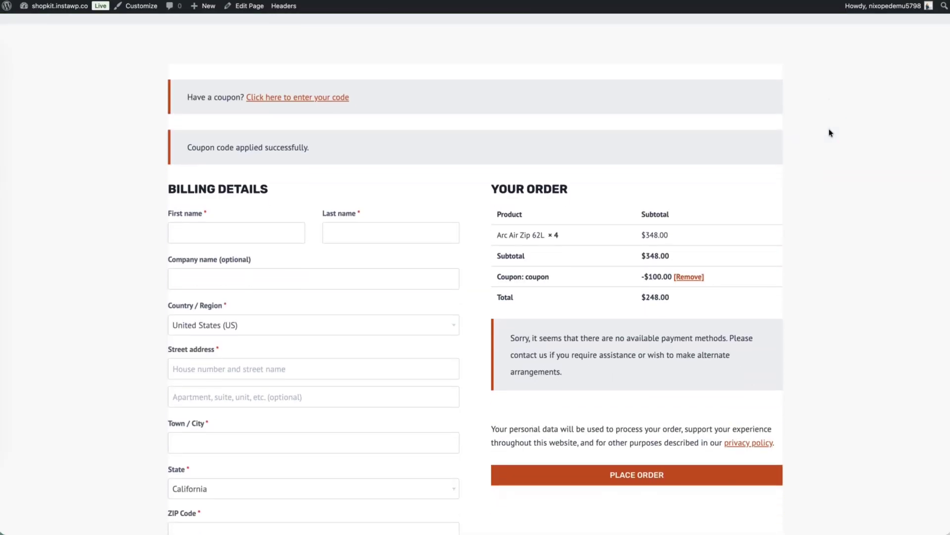
click(682, 276)
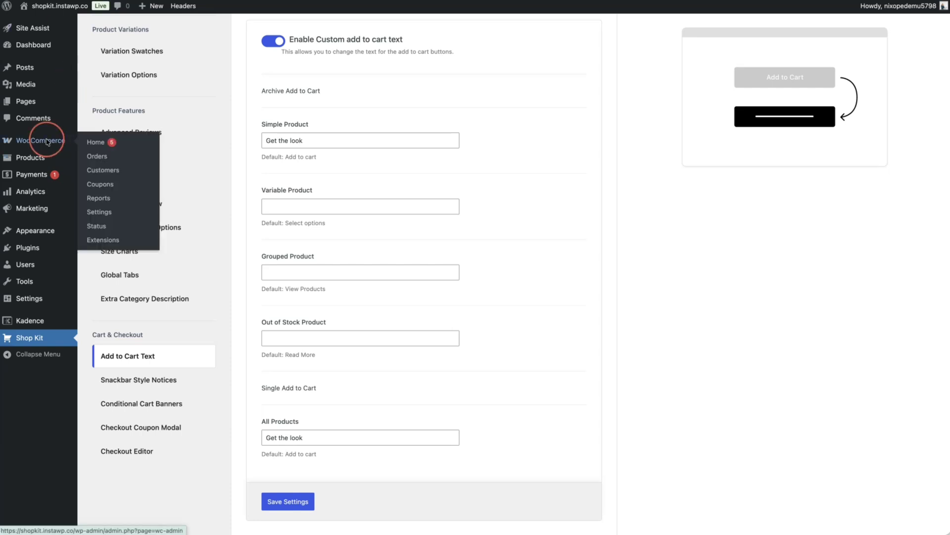
Step: Start a new WooCommerce coupon from Marketing > Coupons with the code 'name'
mouse_move(31, 210)
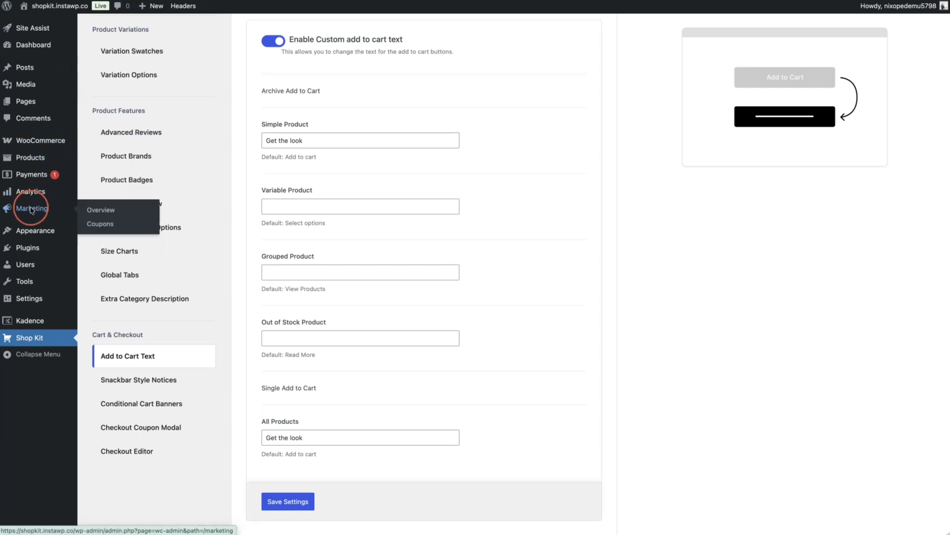
click(100, 223)
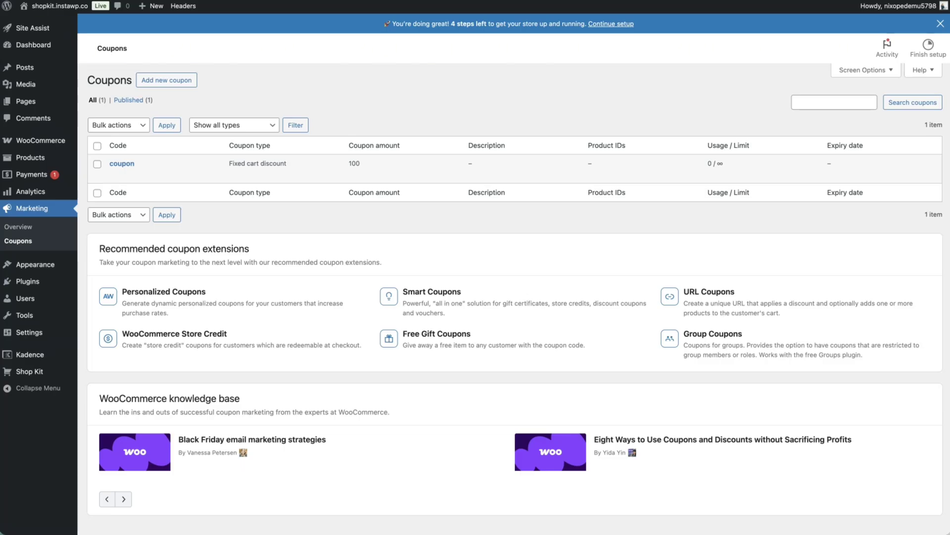
click(159, 85)
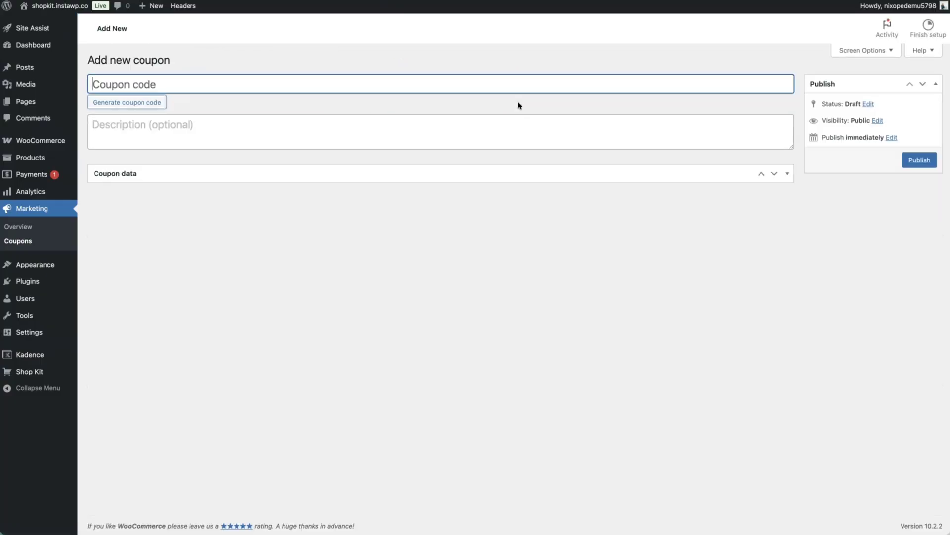
text(name)
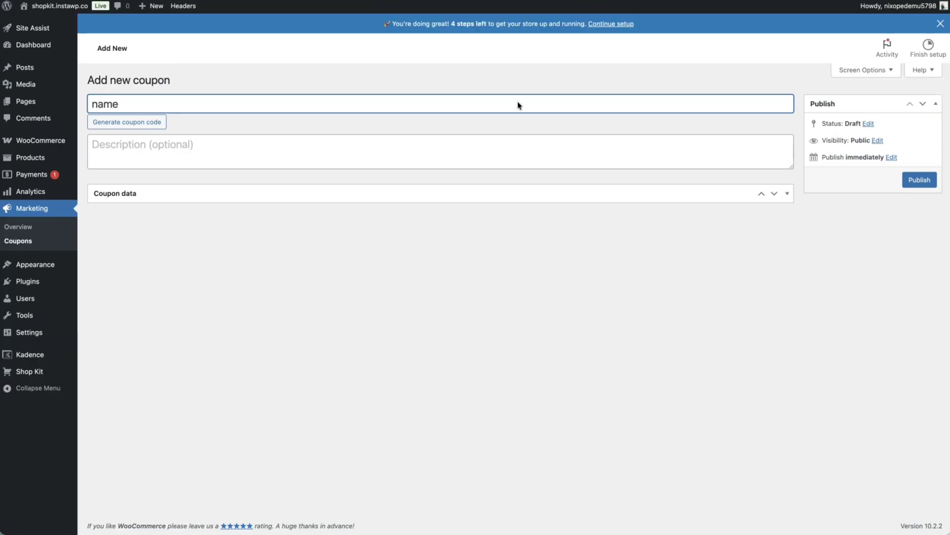
Step: Set the coupon to a Percentage discount with amount 50
click(787, 194)
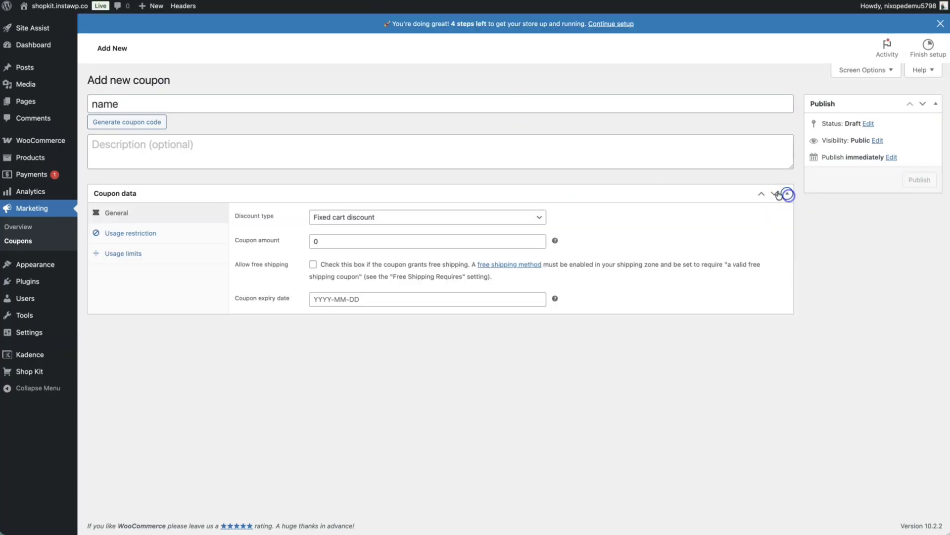
click(349, 218)
click(351, 205)
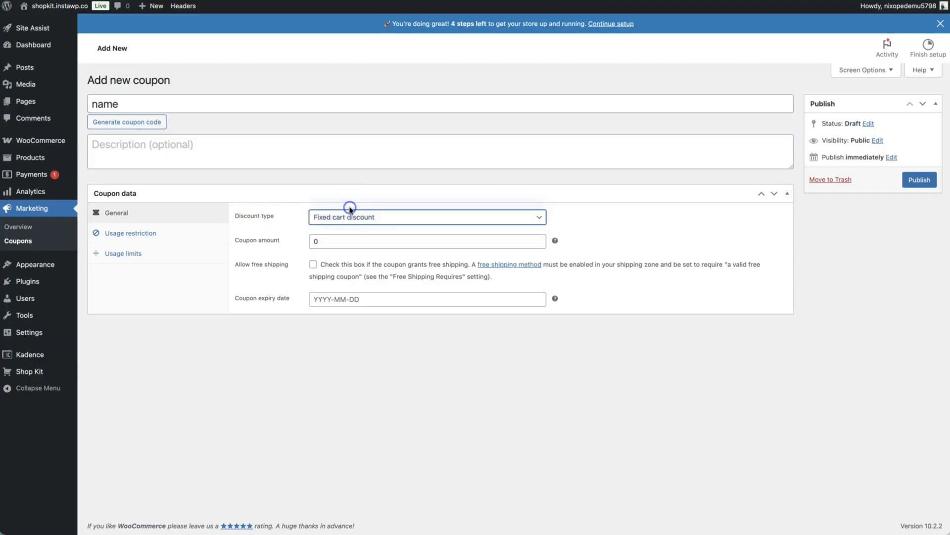
click(331, 239)
key(BackSpace)
text(50)
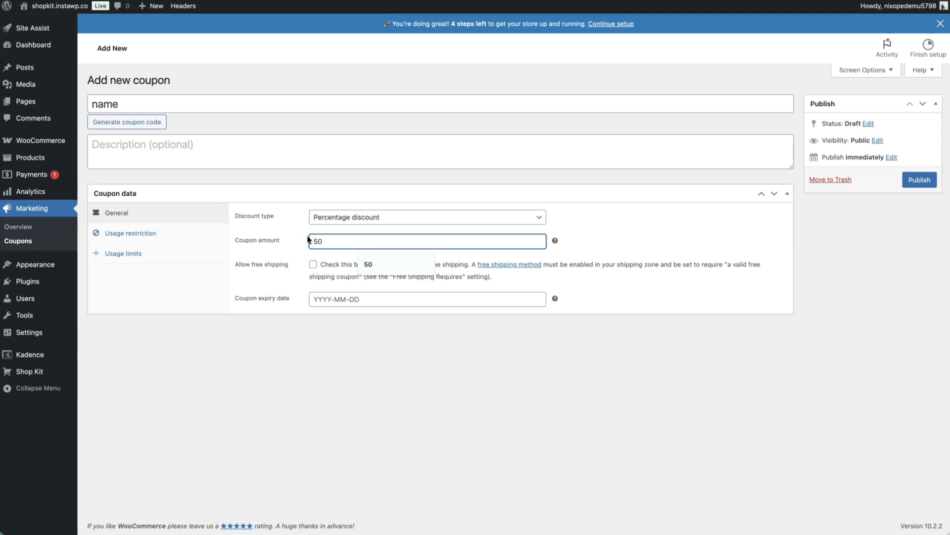
key(Down)
key(Return)
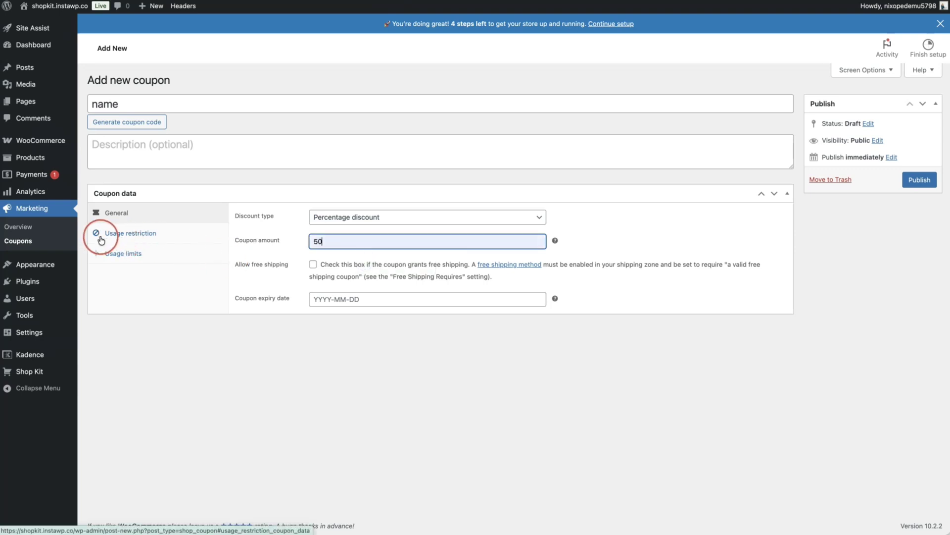
Step: Restrict the coupon to the Nero 38L Backpack under Usage restriction and publish it
click(147, 239)
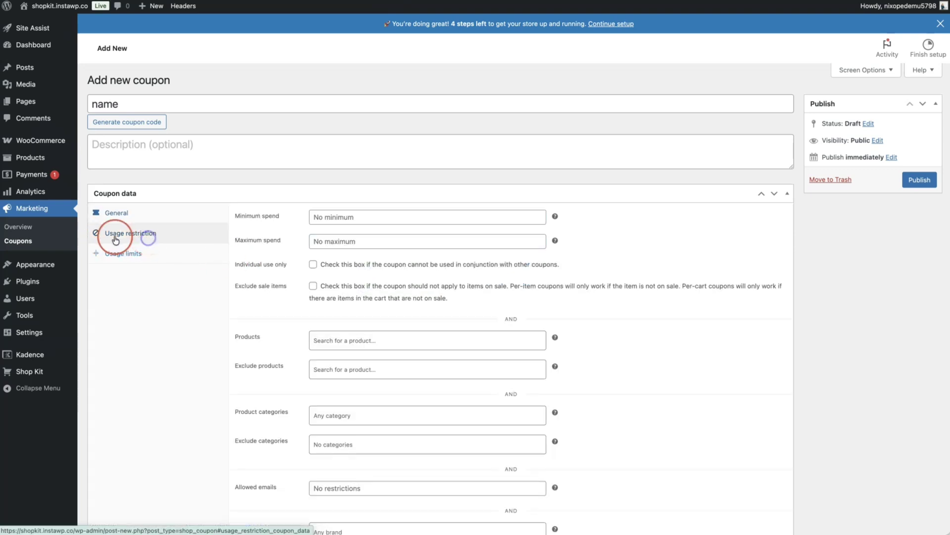
click(361, 336)
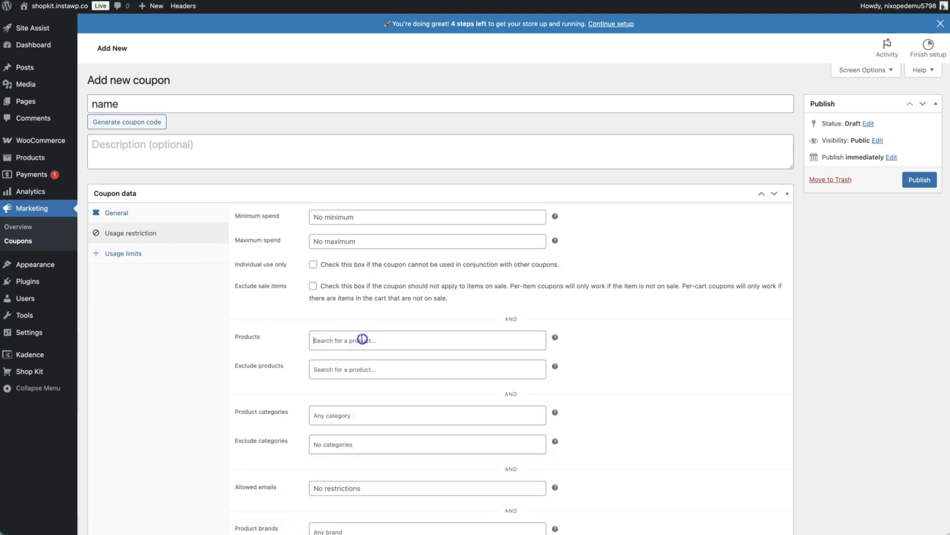
scroll(592, 324, down, 1)
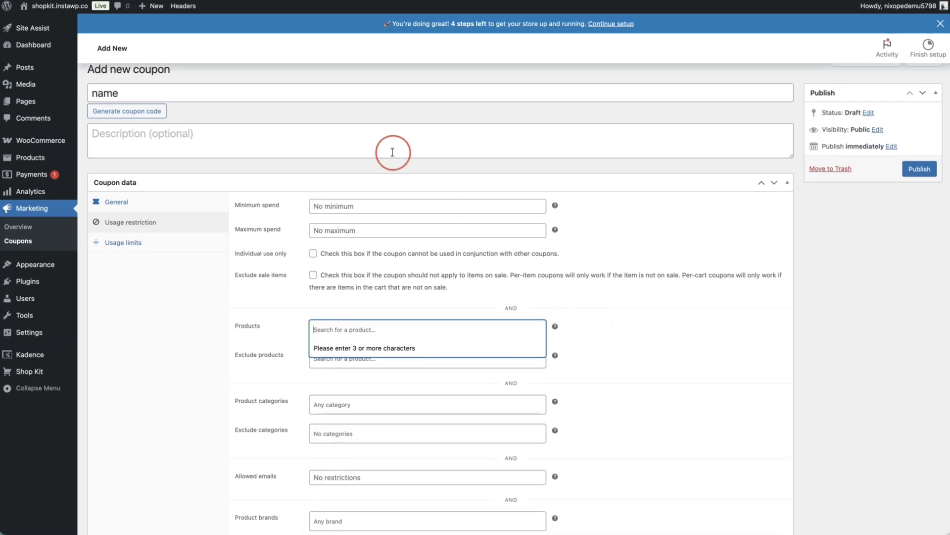
click(330, 335)
click(330, 334)
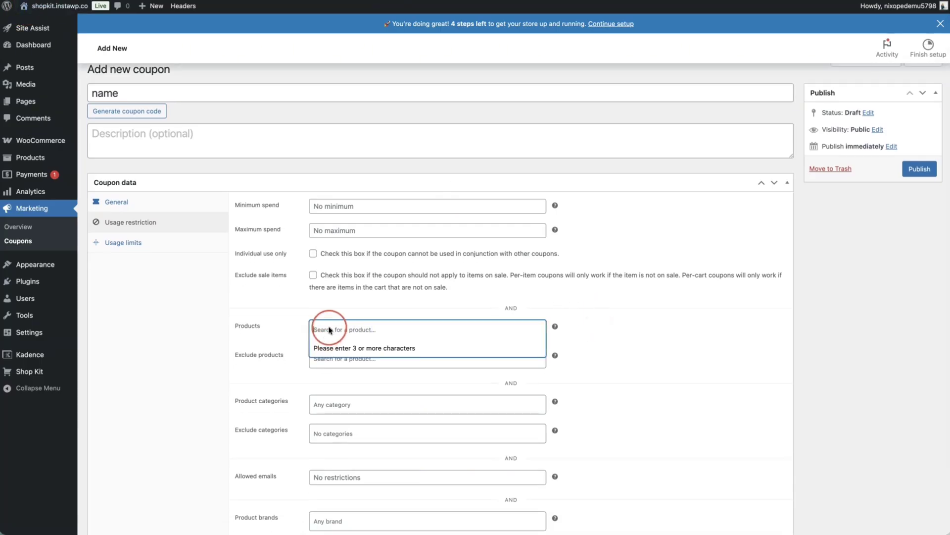
text(backpack)
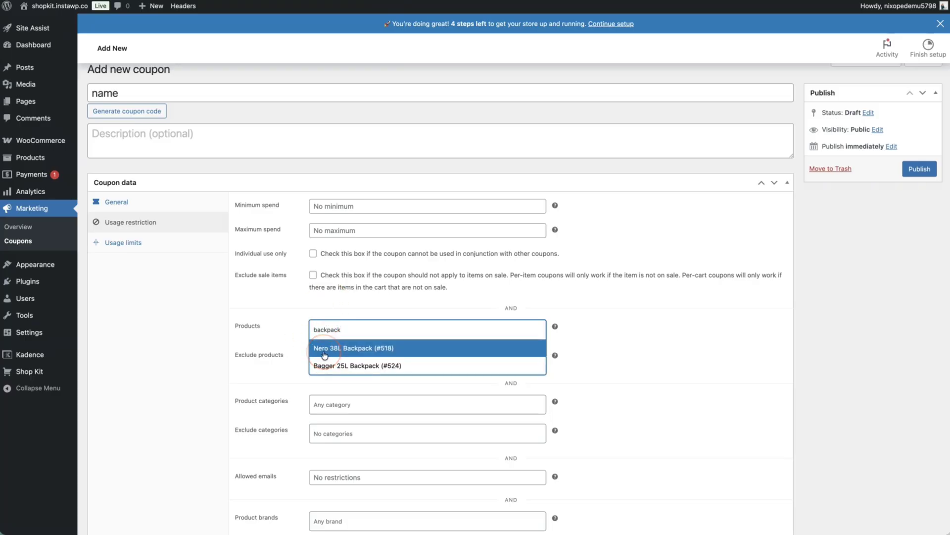
click(325, 349)
click(919, 169)
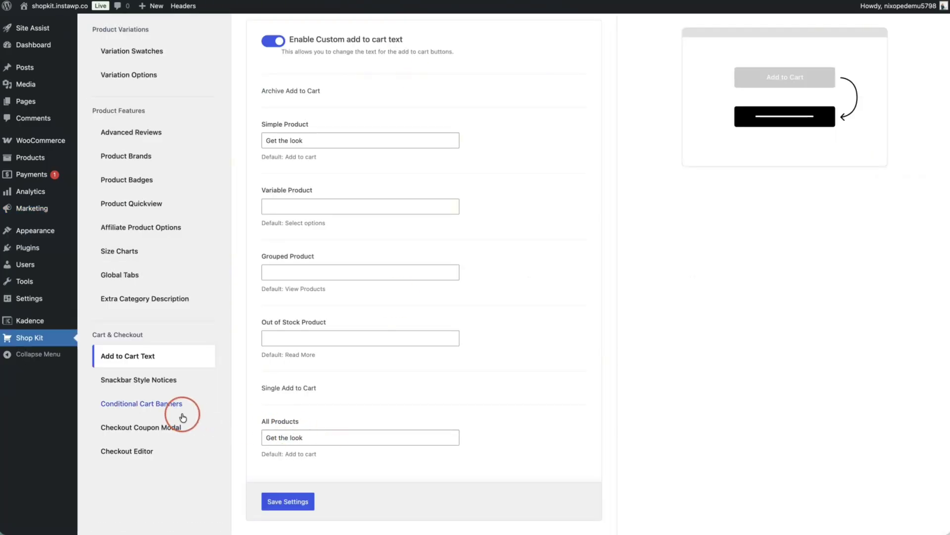
Step: Toggle Enable Cart Banners under Conditional Cart Banners, save, and go to WooCommerce > Cart Banners
click(183, 417)
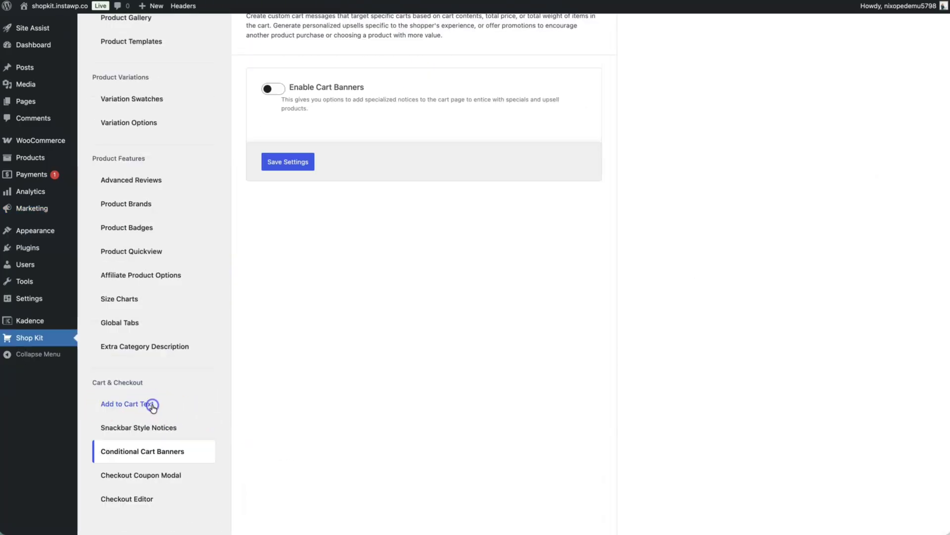
scroll(486, 304, up, 2)
click(259, 162)
click(304, 261)
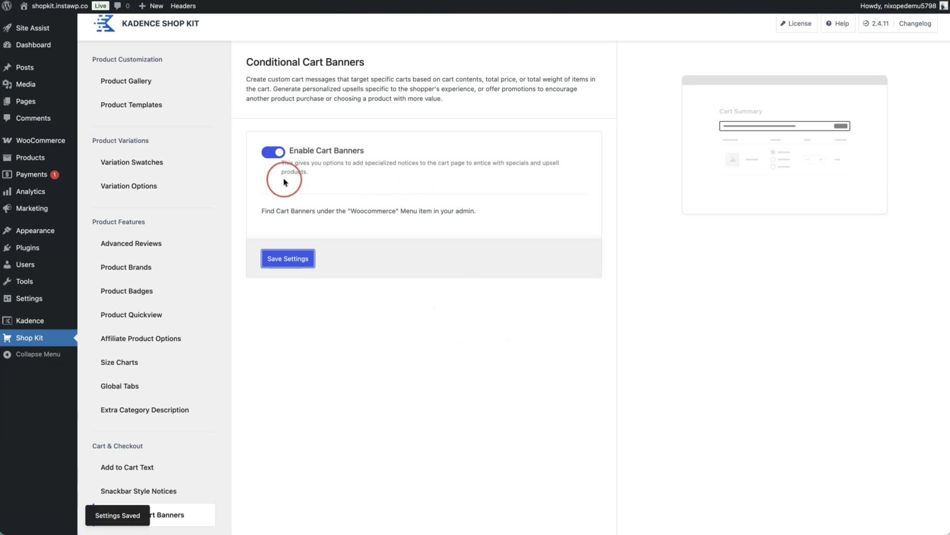
mouse_move(70, 141)
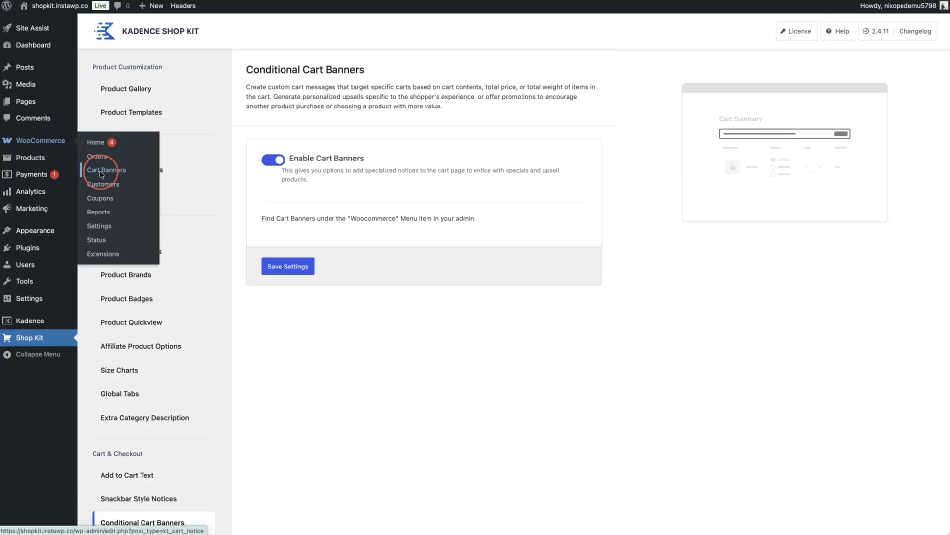
click(102, 172)
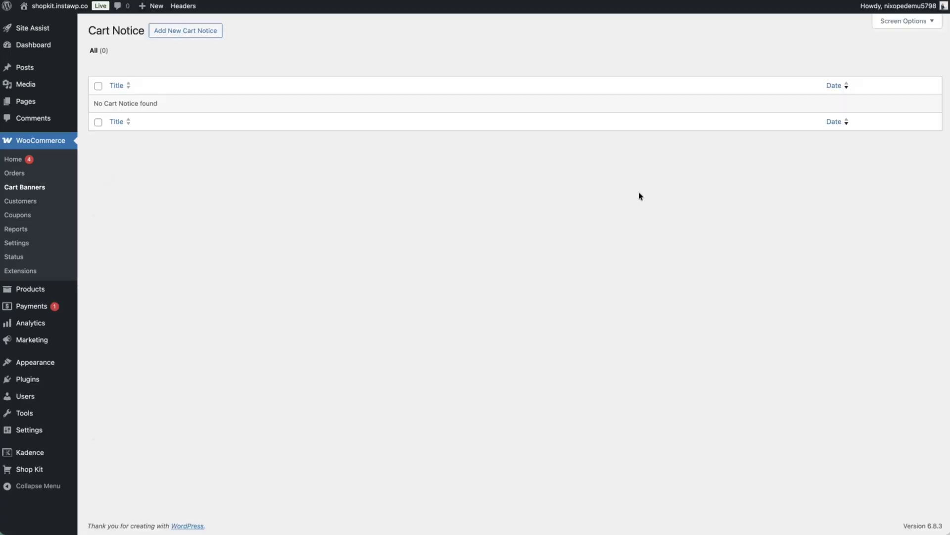
Step: Add a cart notice titled 'Discount Backpack' with Display Type 'Show when a certain product is in cart'
click(194, 30)
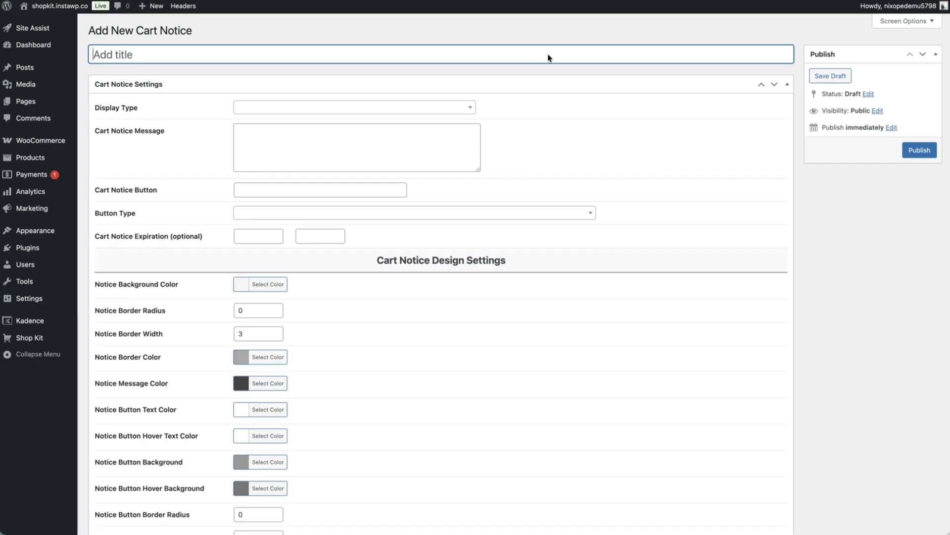
text(Discount Backpack)
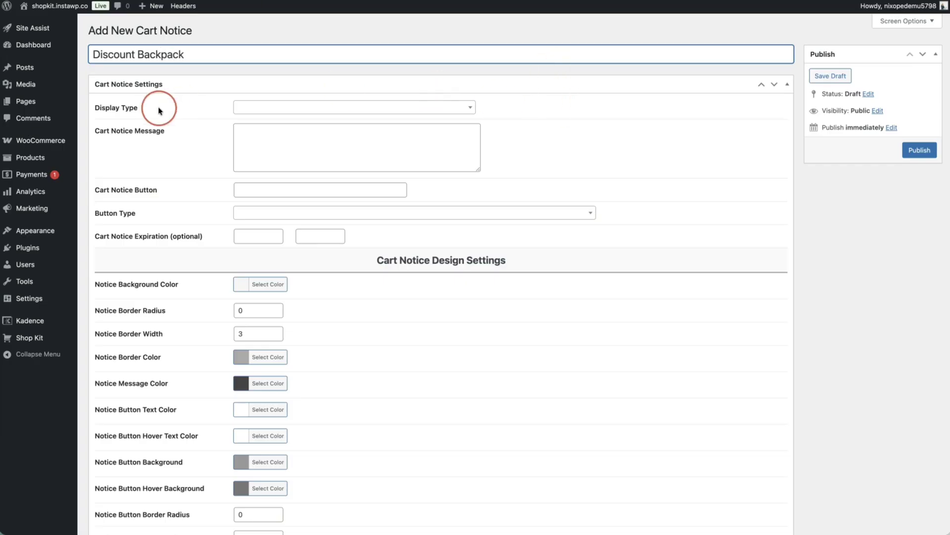
click(282, 110)
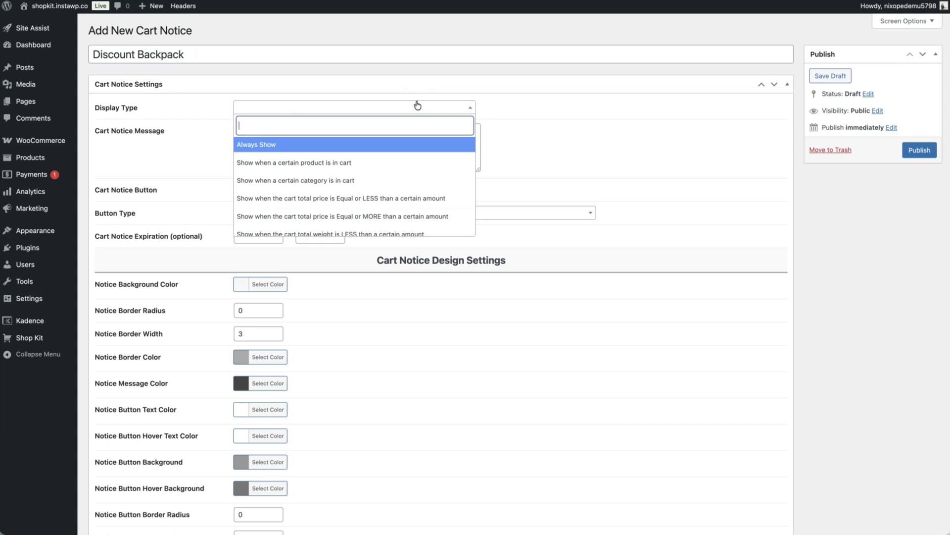
scroll(372, 183, down, 2)
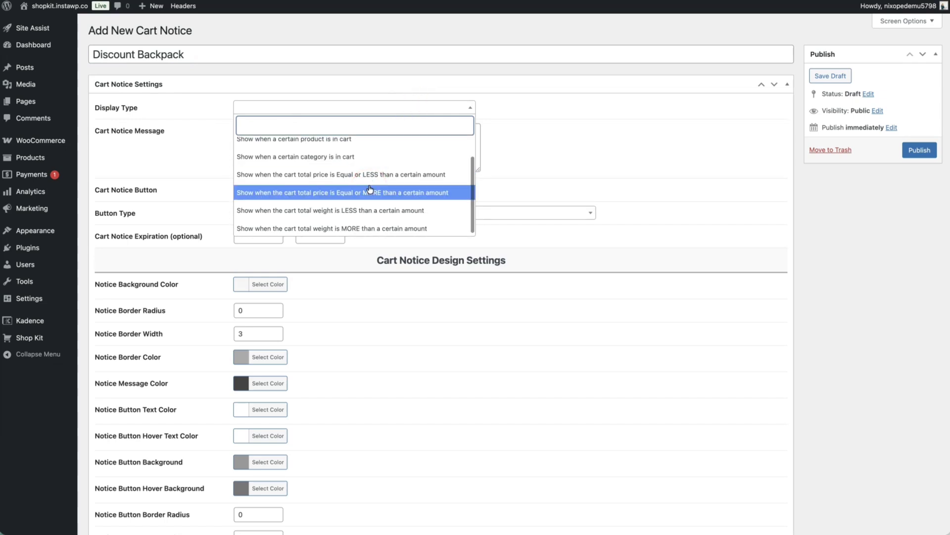
click(304, 215)
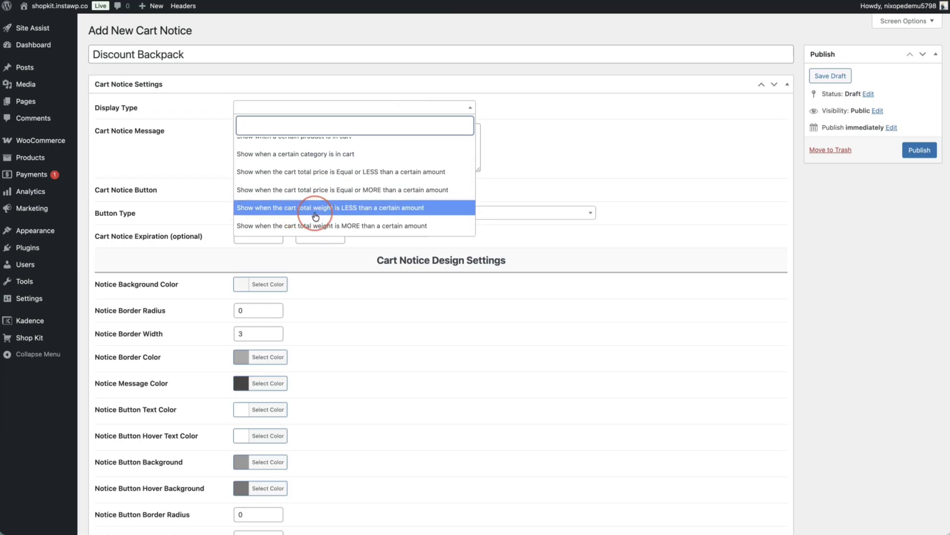
scroll(316, 216, up, 2)
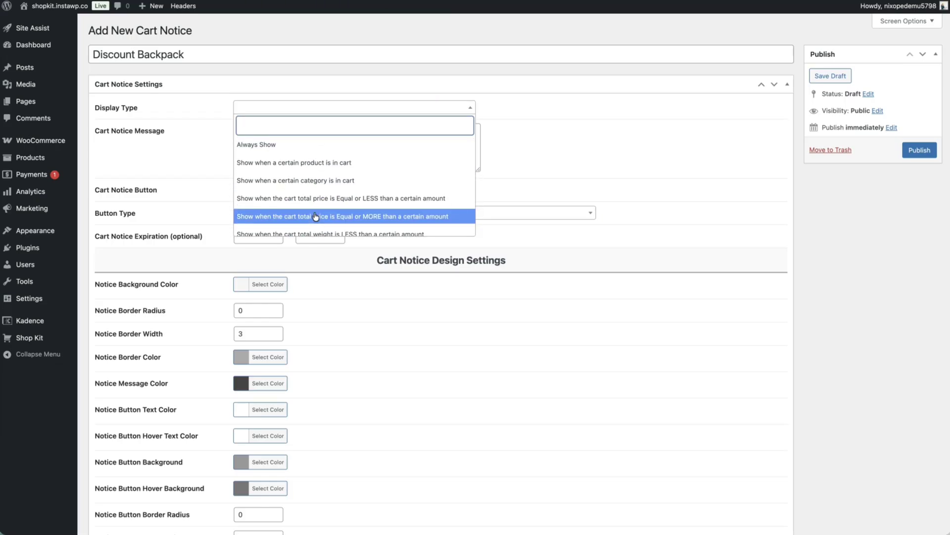
scroll(315, 216, down, 1)
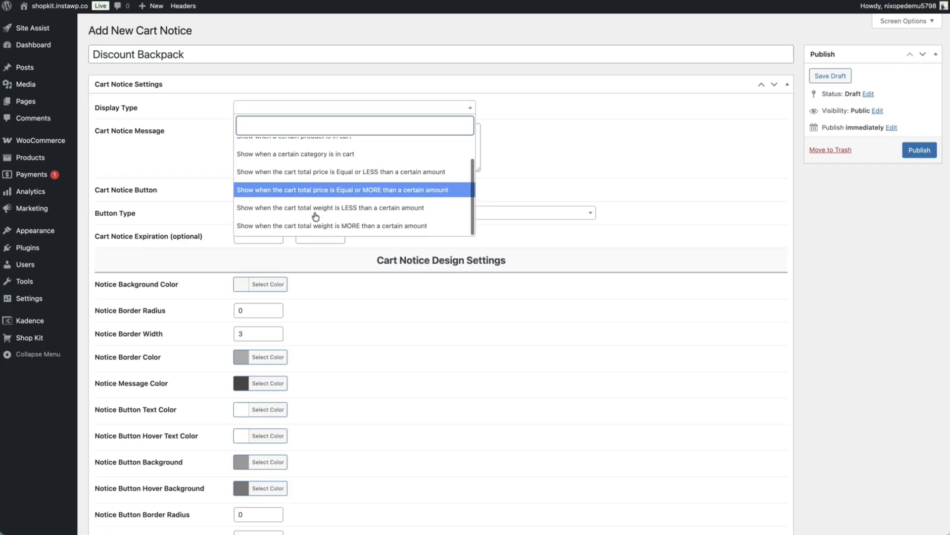
click(314, 188)
scroll(316, 187, up, 1)
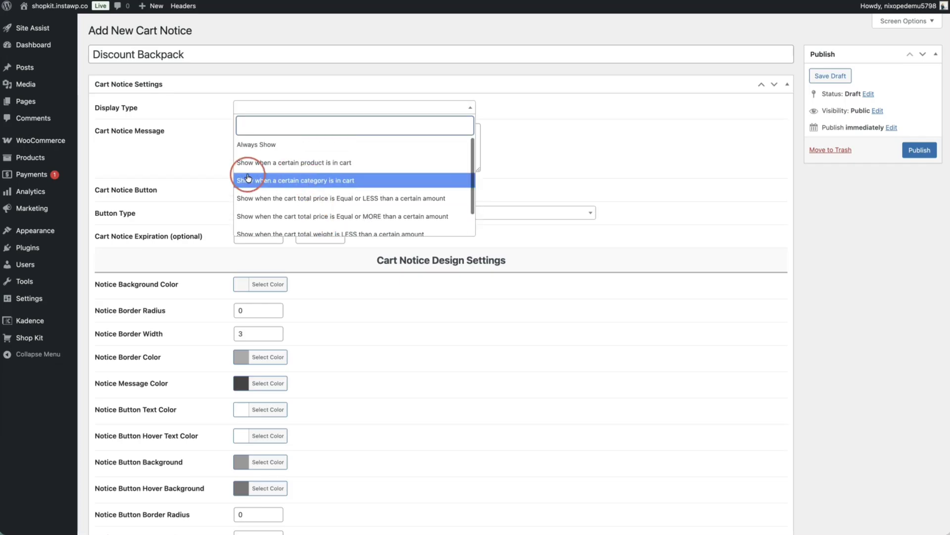
click(285, 163)
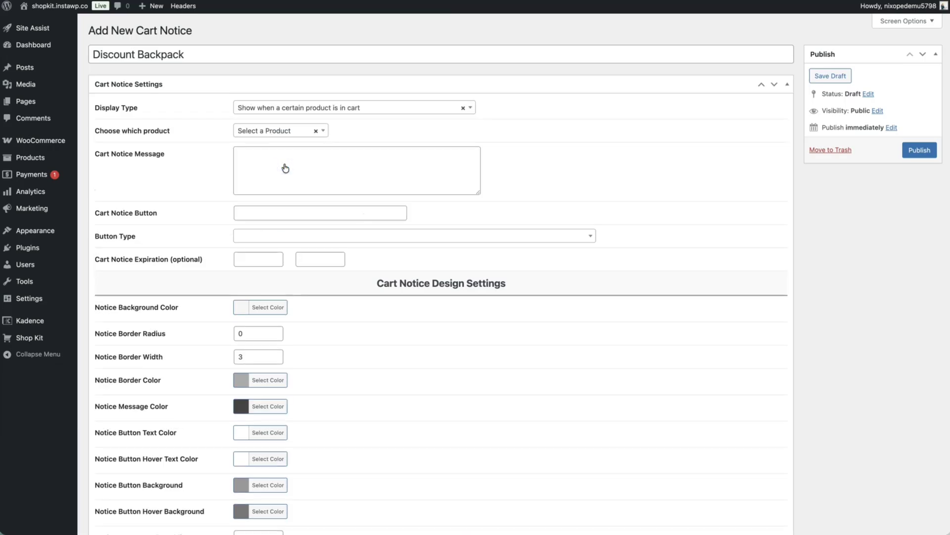
Step: Target Men's Hiking Boots, write the 50%-off message, and label the button 'Get the product'
click(323, 130)
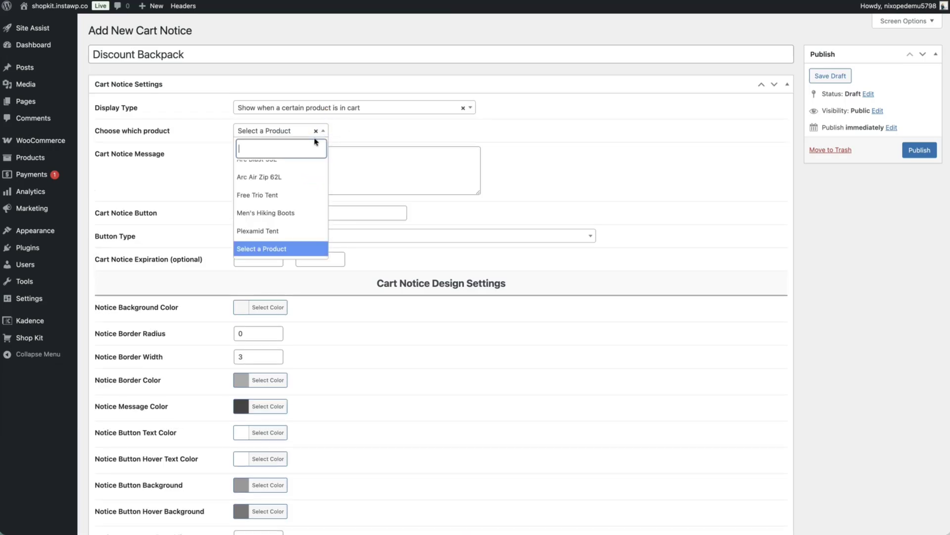
click(299, 213)
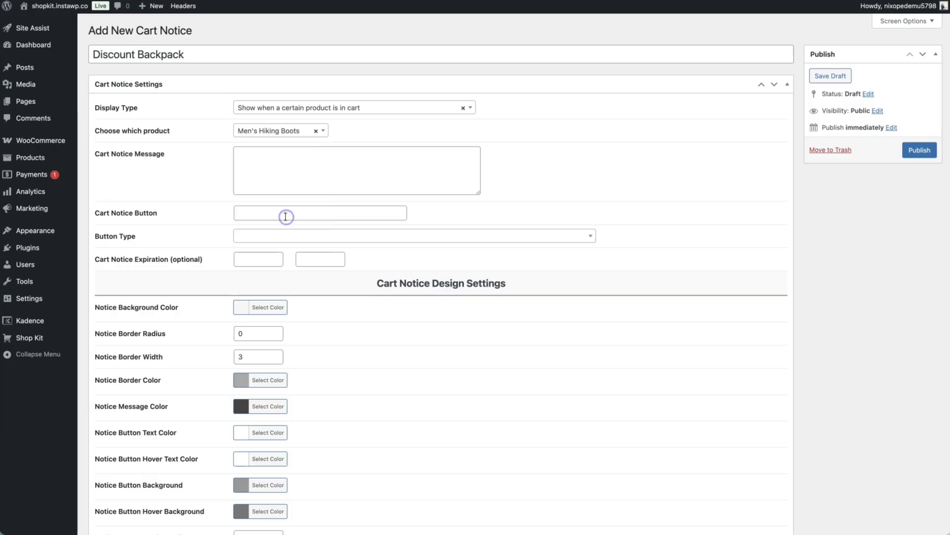
click(272, 186)
text(We know you'll also love this product, purchase it now and you get 50% off!)
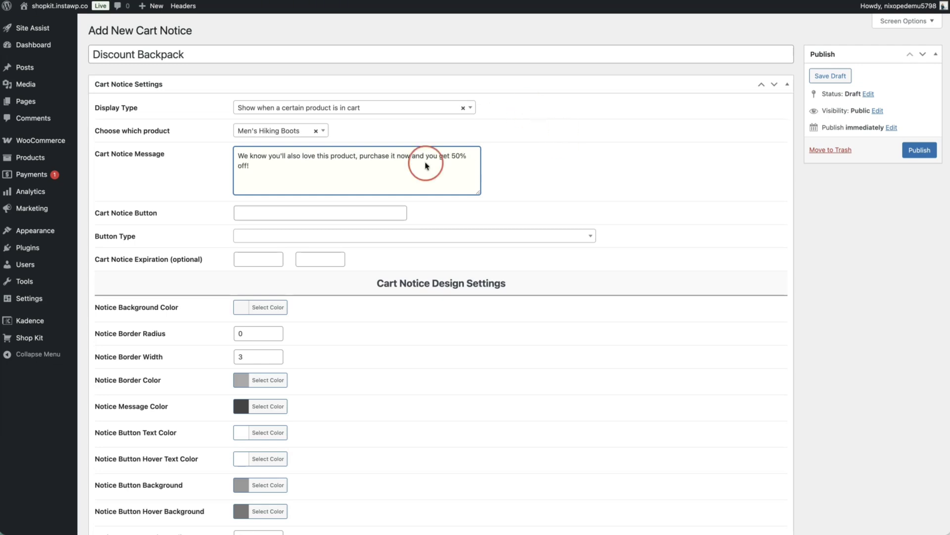
click(239, 212)
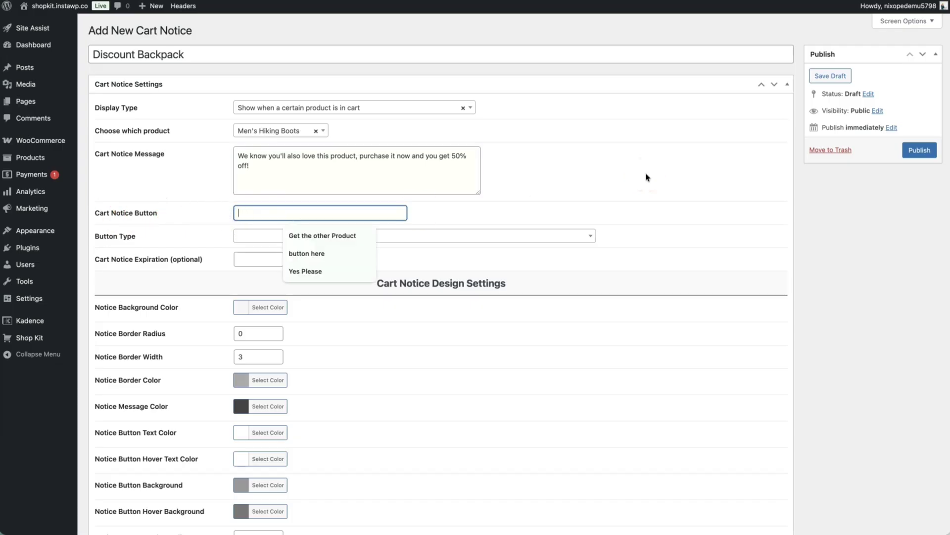
text(Get the product)
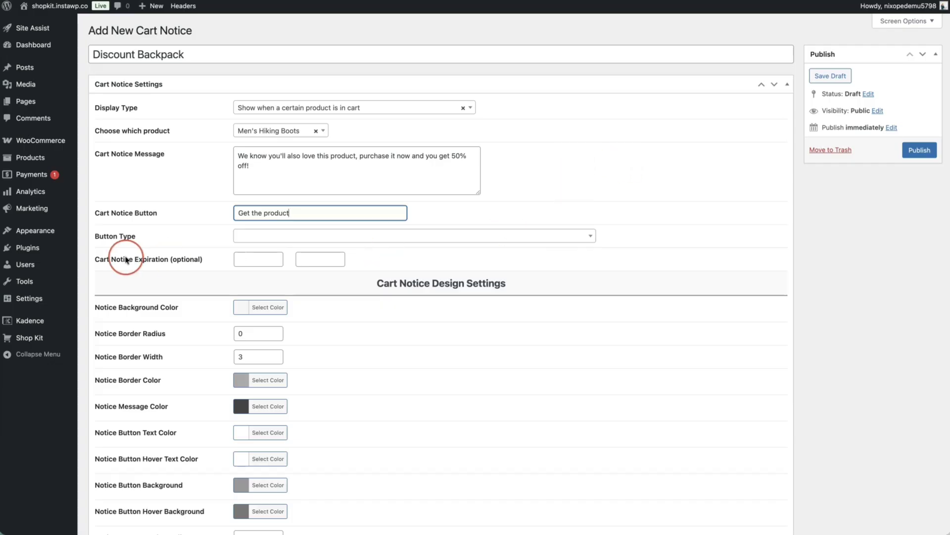
click(340, 241)
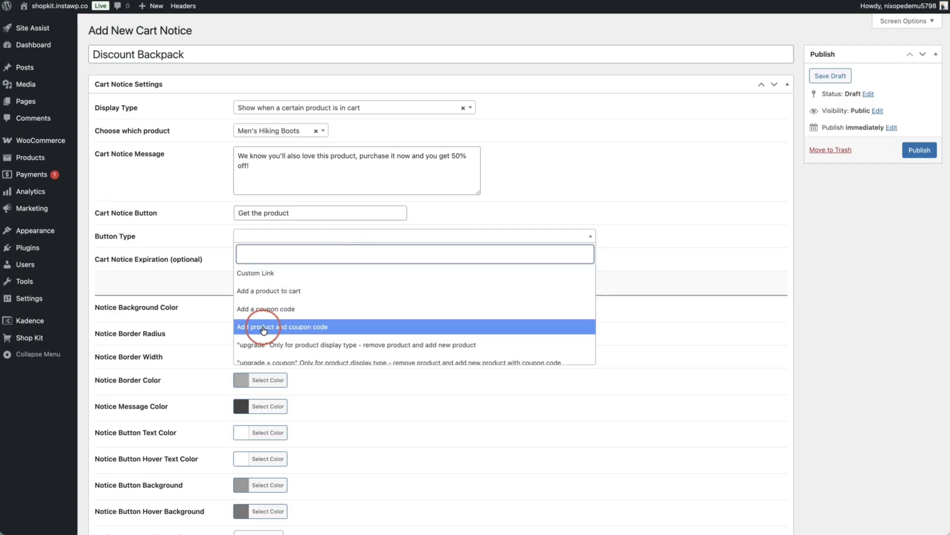
Step: Make the button add the Nero 38L Backpack with the 'name' coupon
scroll(263, 330, down, 1)
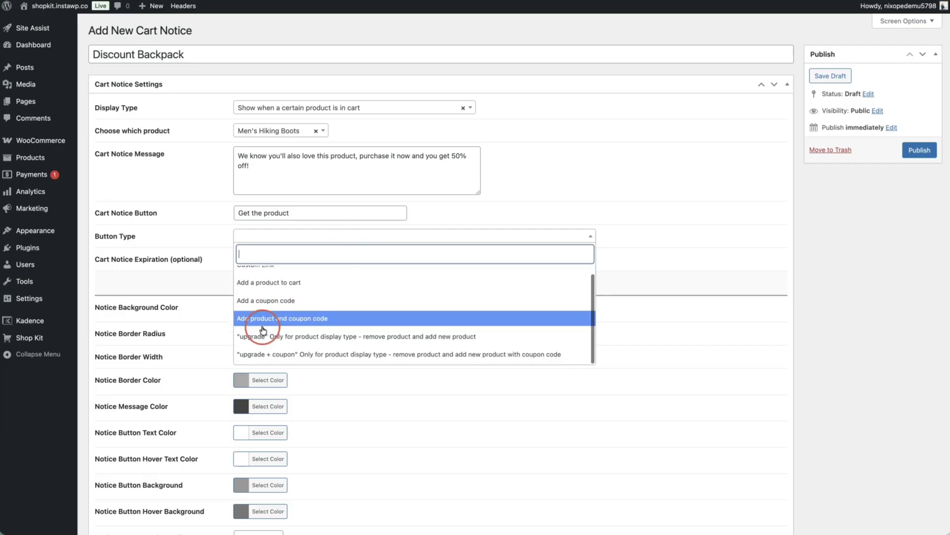
click(295, 327)
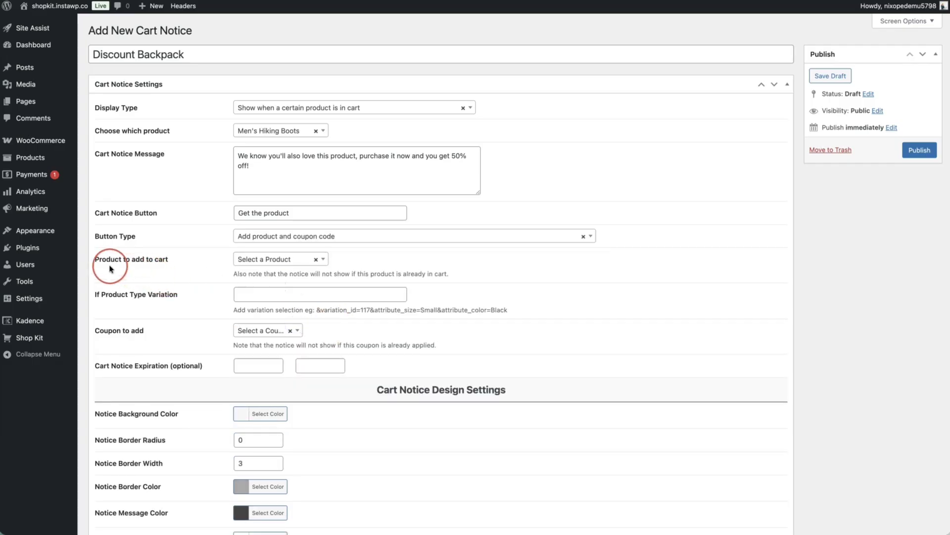
click(251, 266)
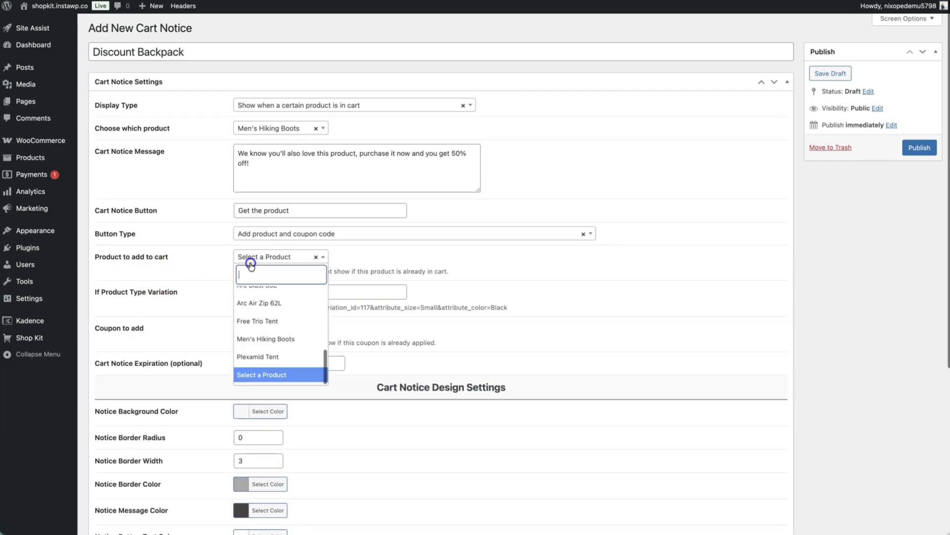
text(back)
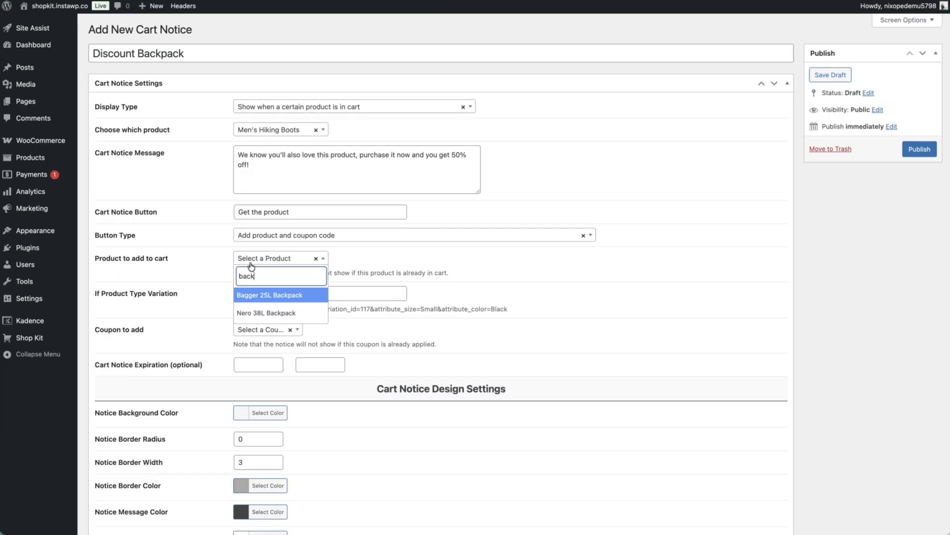
click(250, 312)
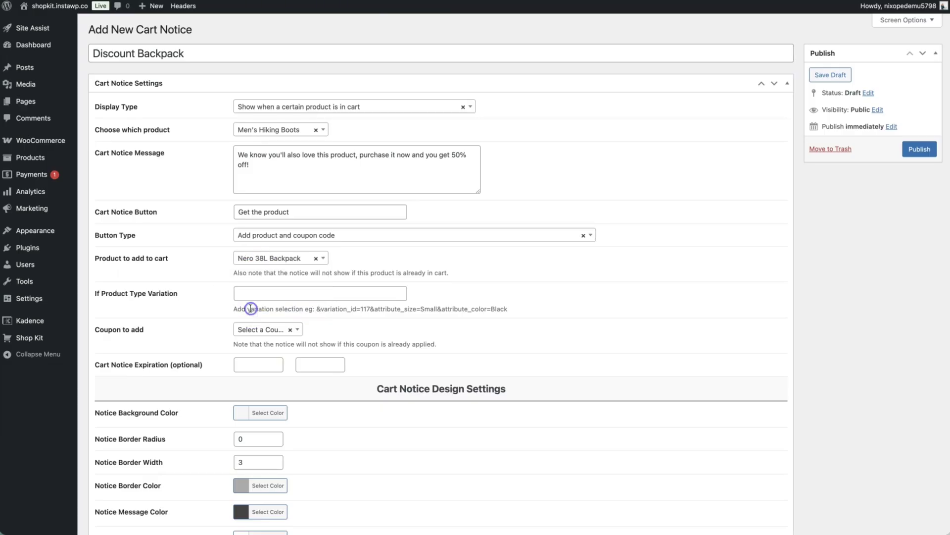
click(265, 331)
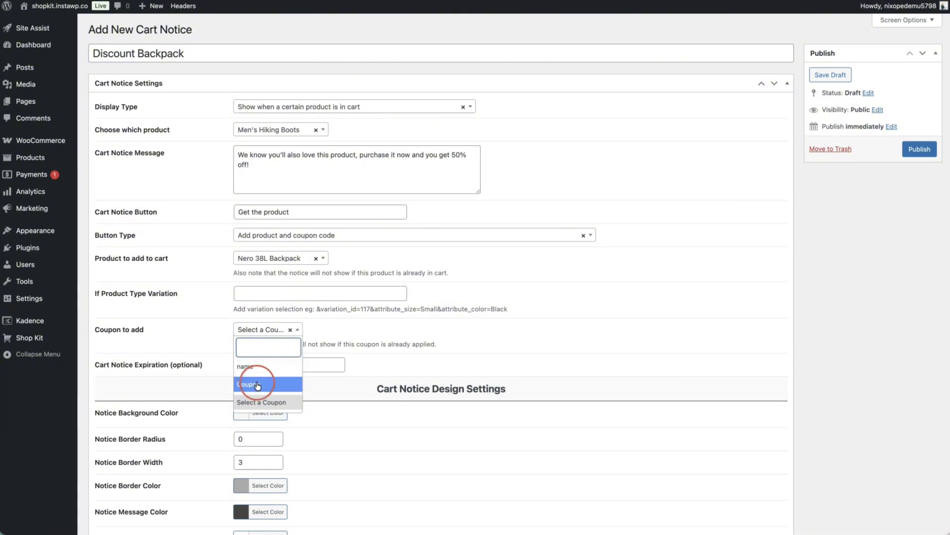
click(254, 367)
Step: Review the Discount Backpack notice settings and publish it
scroll(163, 365, down, 1)
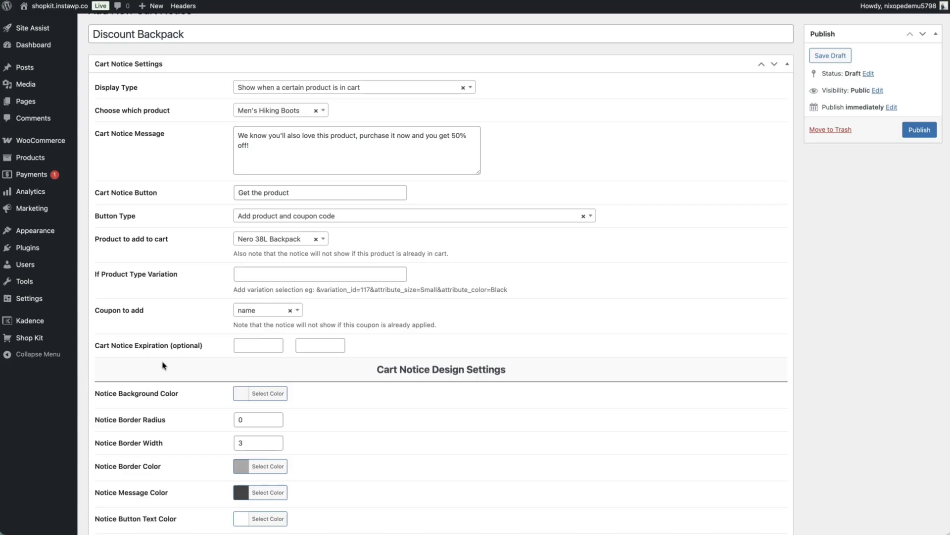
click(207, 336)
scroll(207, 338, down, 5)
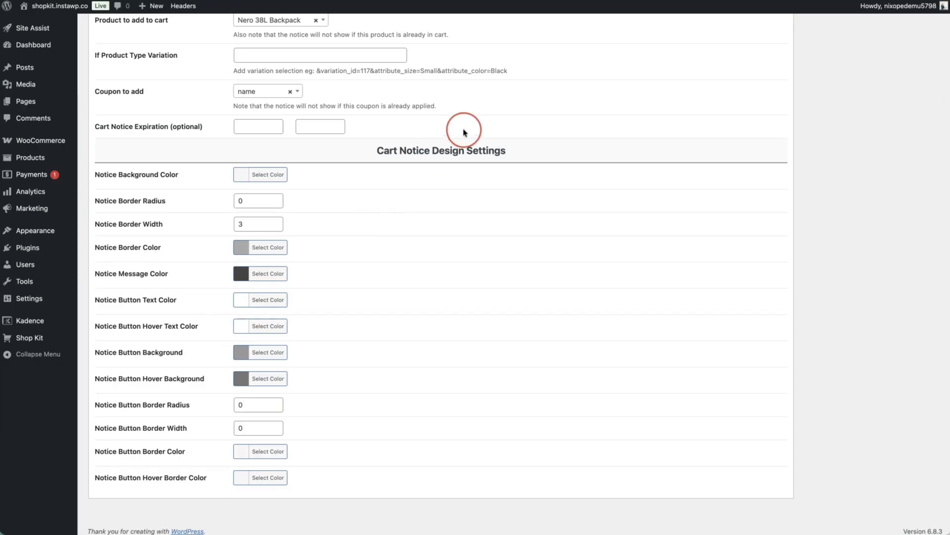
scroll(463, 132, up, 5)
click(915, 150)
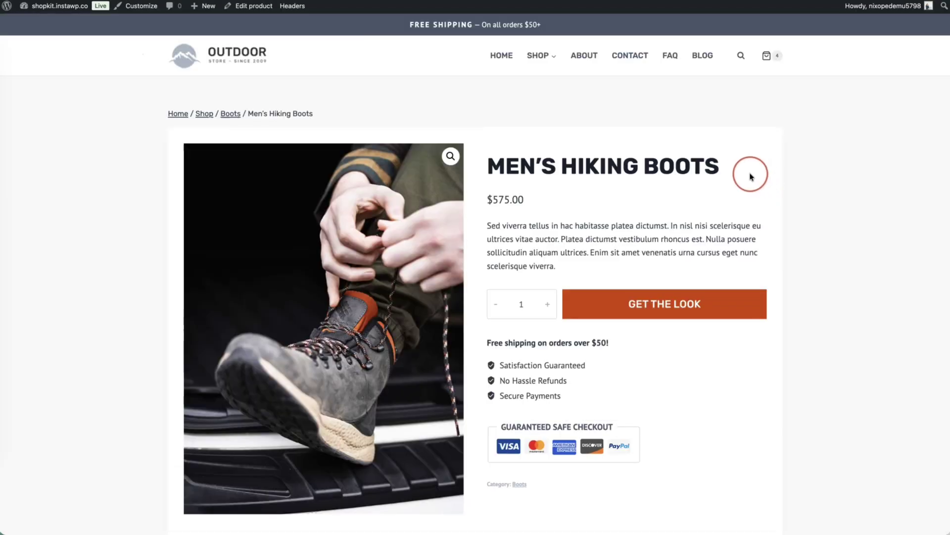
Step: Add Men's Hiking Boots to the cart, then accept the notice's Nero 38L Backpack offer
click(655, 304)
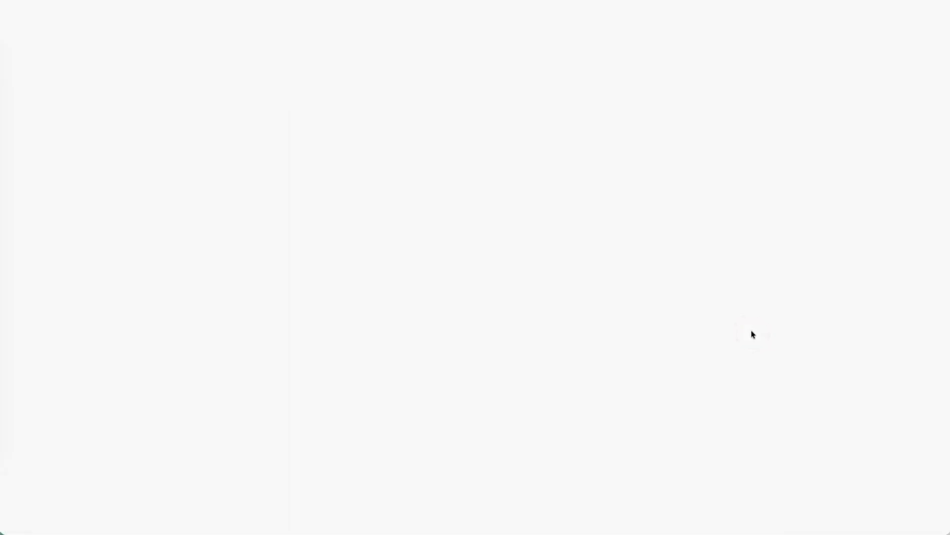
scroll(414, 291, down, 1)
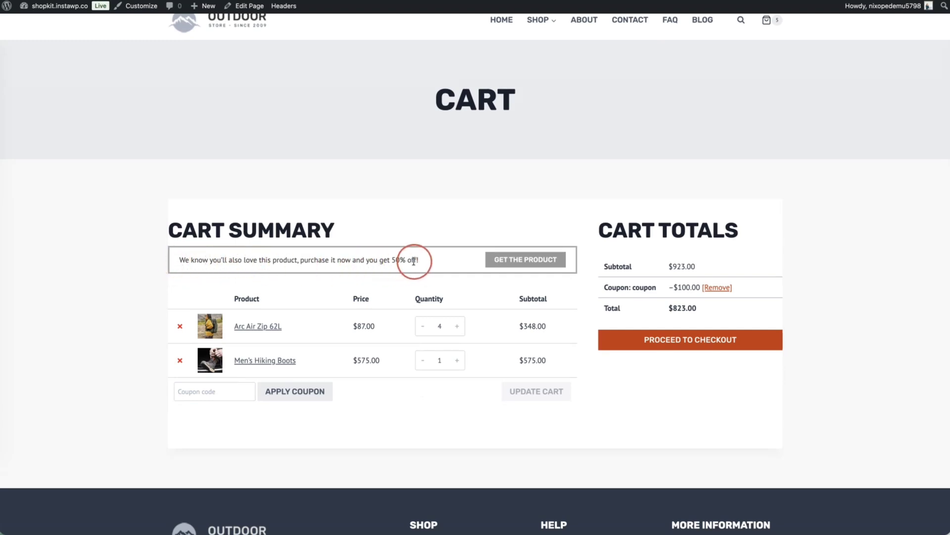
drag(415, 262, 176, 263)
click(549, 260)
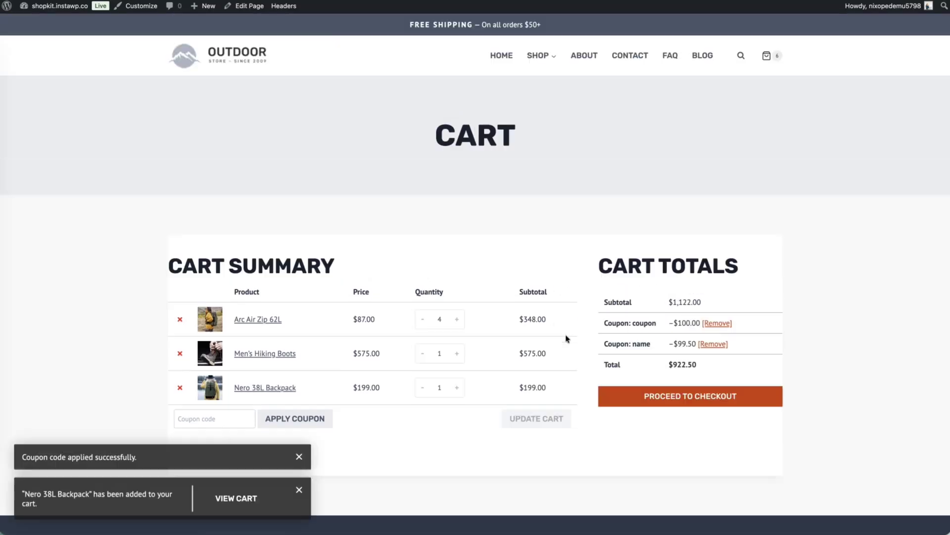
click(259, 390)
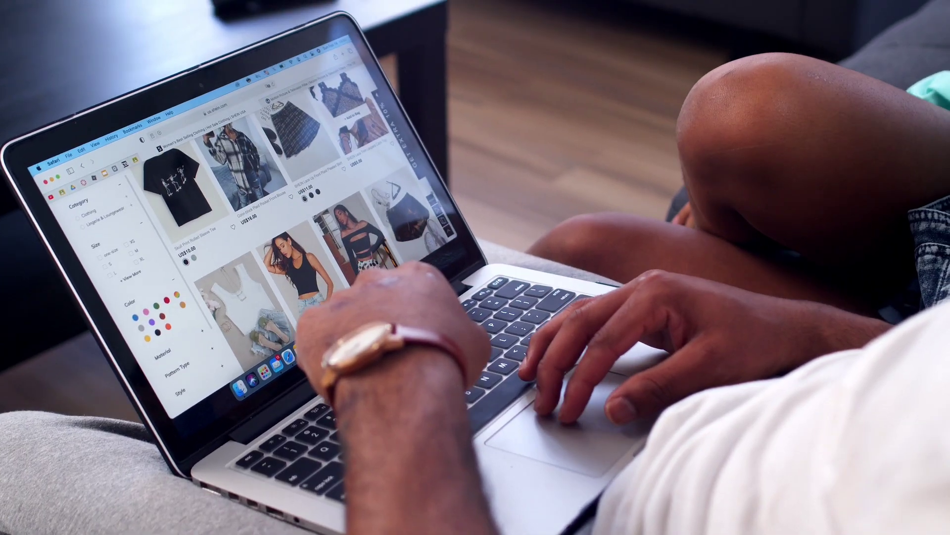
Step: Scroll to the checkout's default 'Have a coupon?' notice above the billing details
scroll(297, 208, down, 3)
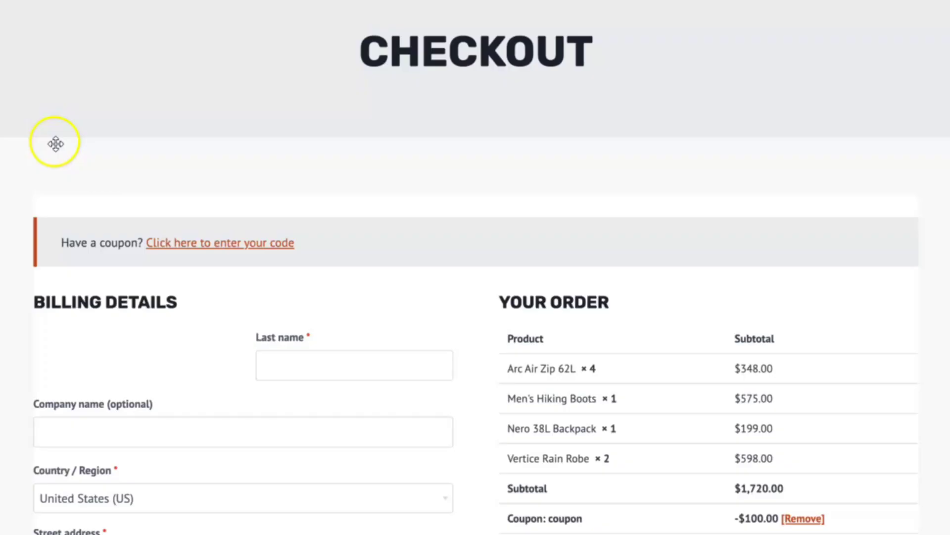
click(166, 242)
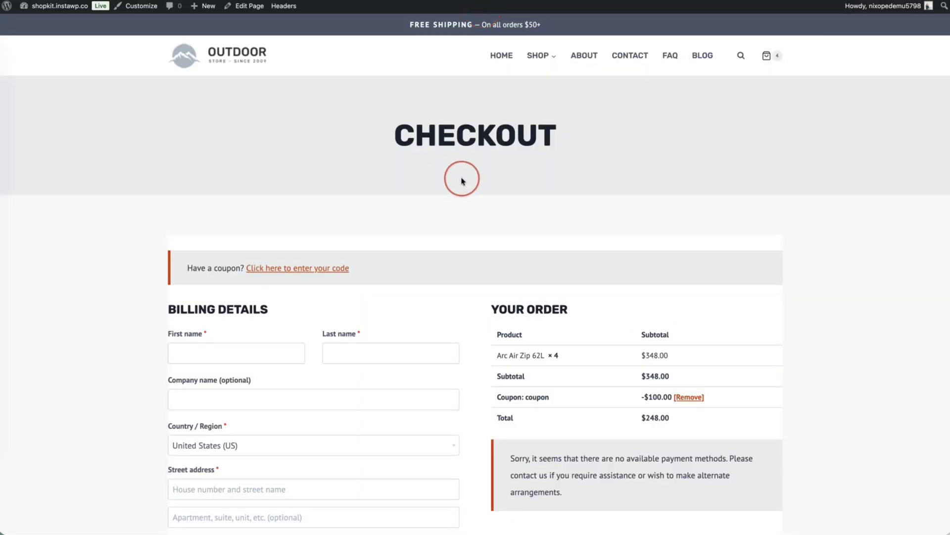
Step: Show the inline coupon field with its Apply Coupon button and click into the field
scroll(347, 208, down, 1)
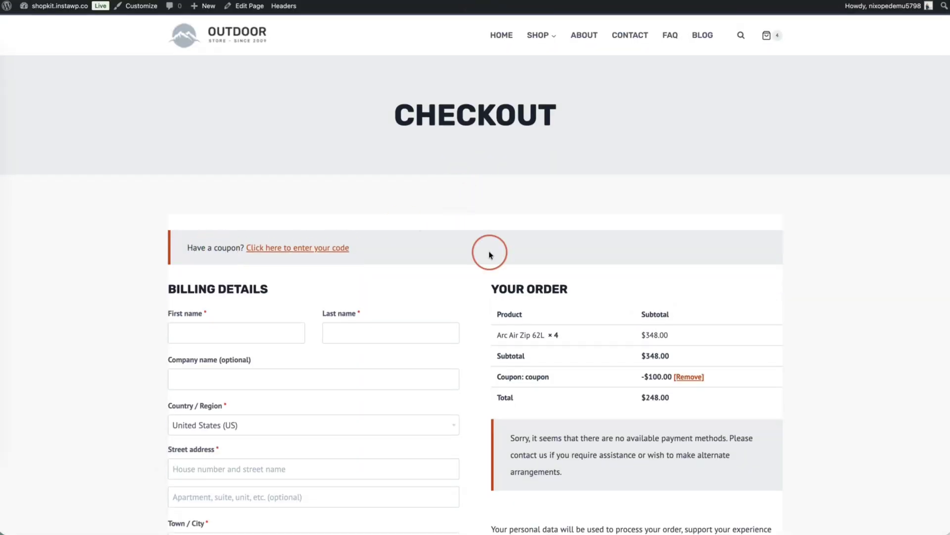
click(316, 249)
click(263, 311)
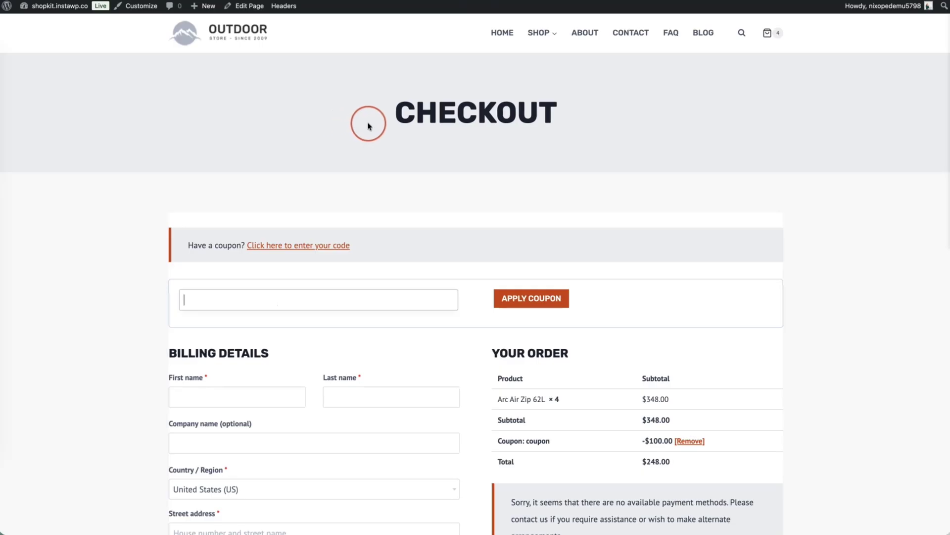
scroll(368, 126, down, 1)
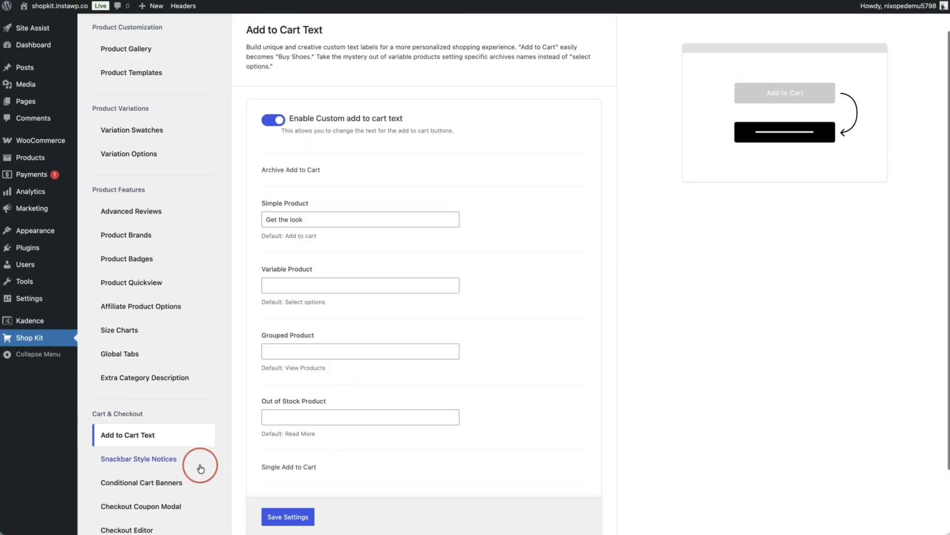
Step: Open the Checkout Coupon Modal settings and switch the coupon modal on
scroll(197, 462, down, 1)
click(104, 483)
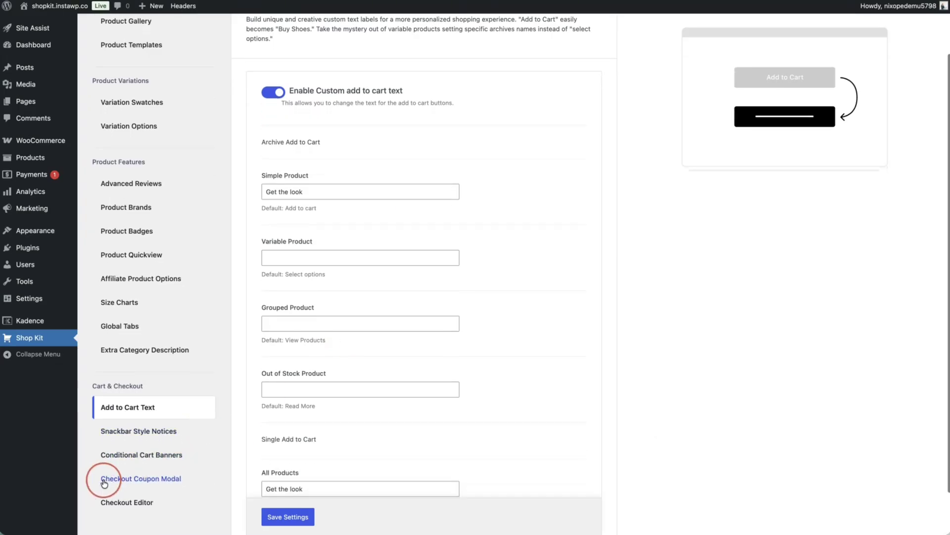
click(158, 480)
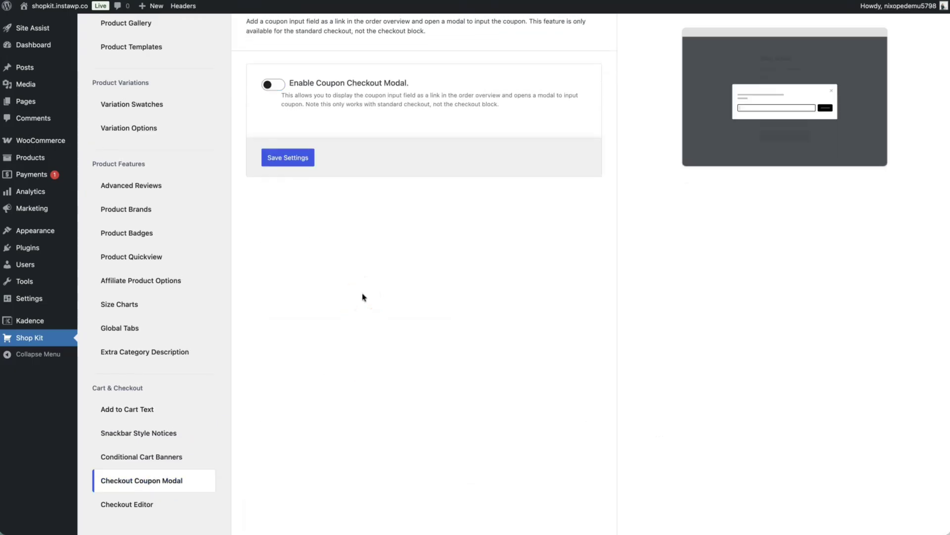
scroll(396, 198, up, 2)
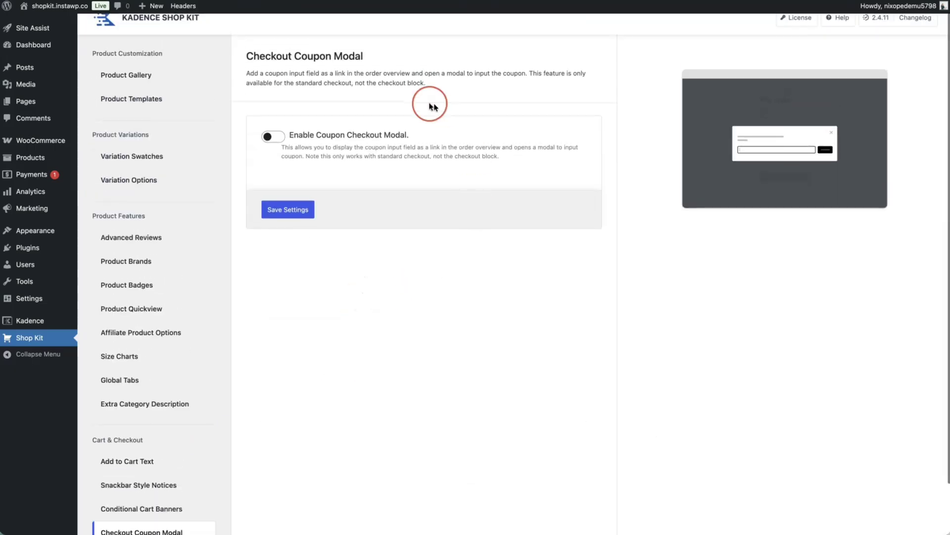
click(275, 138)
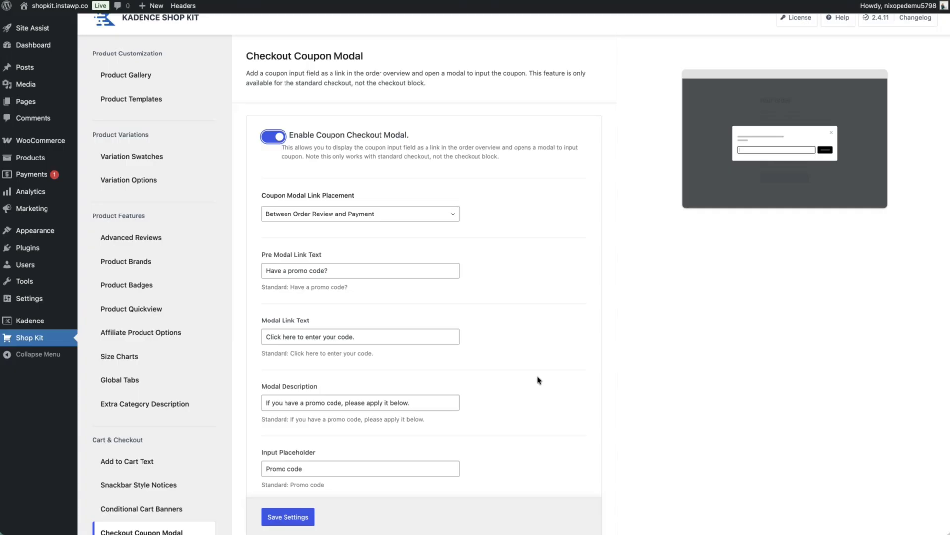
Step: Keep the coupon link placement at Before Order Review and save the settings
click(294, 215)
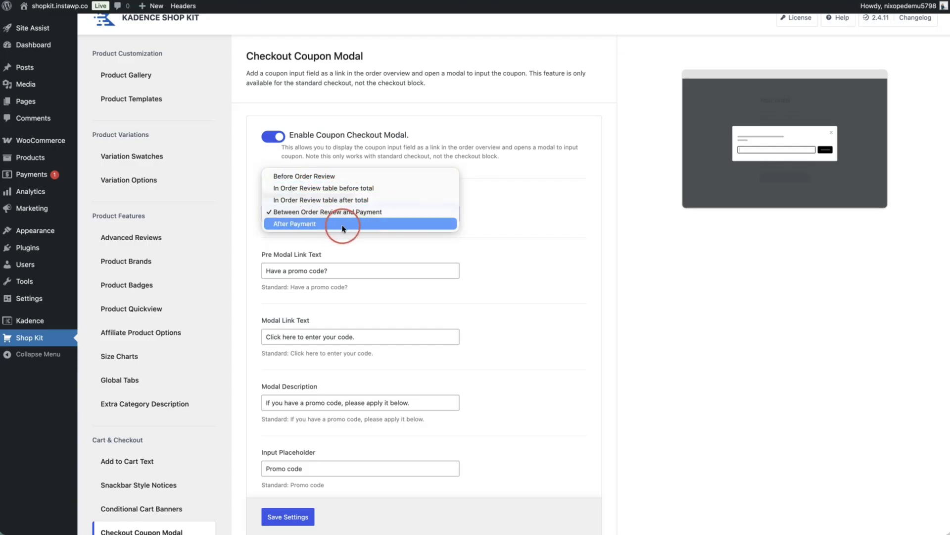
click(328, 180)
scroll(334, 213, down, 1)
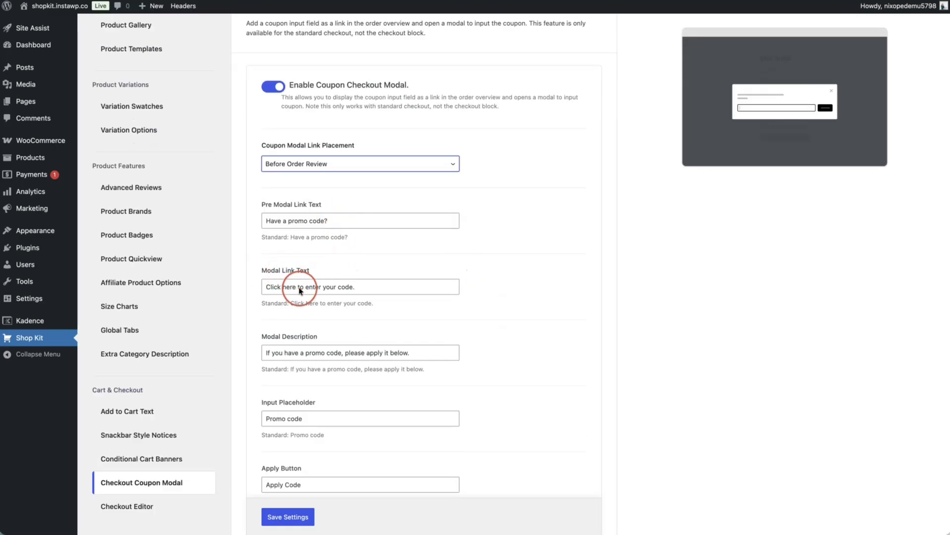
scroll(304, 345, down, 2)
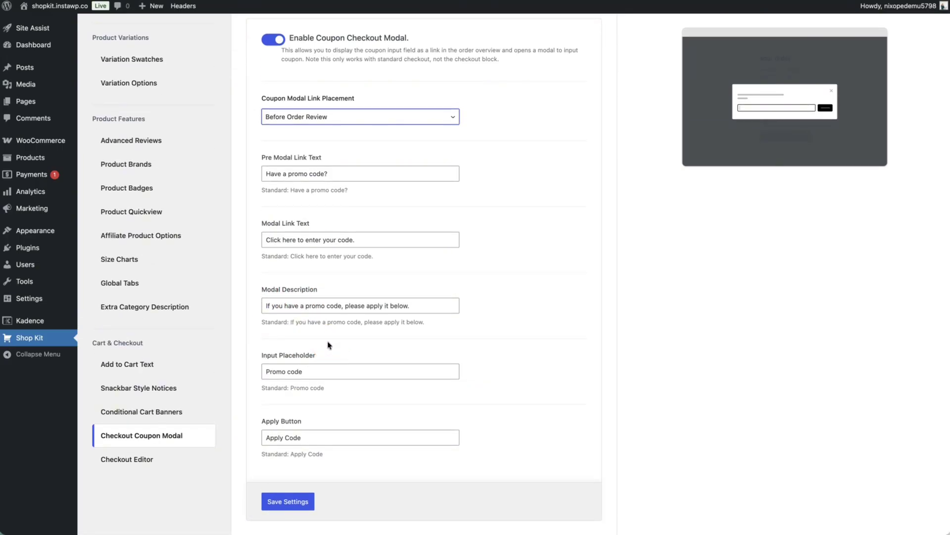
click(272, 505)
click(683, 369)
click(288, 504)
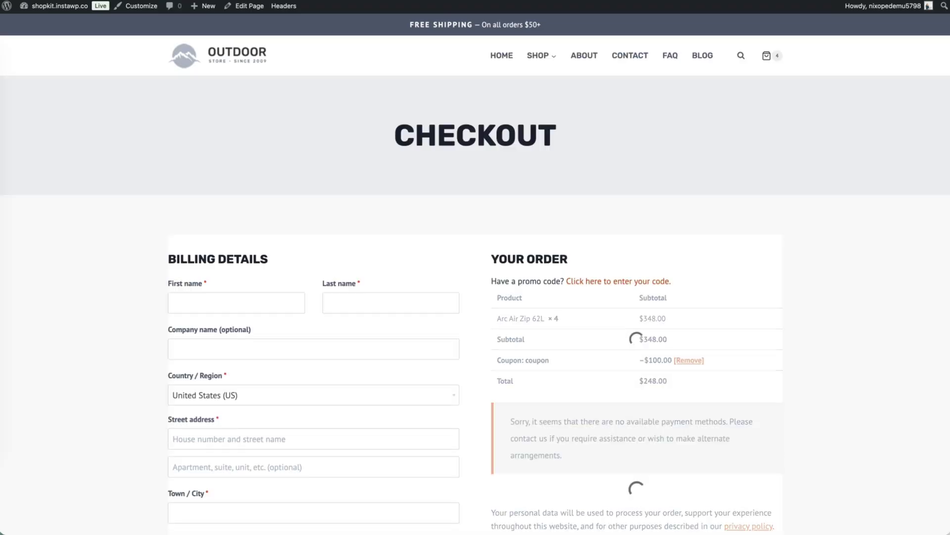
Step: Open the promo-code pop-up from the checkout order summary and click into its code field
scroll(808, 183, down, 1)
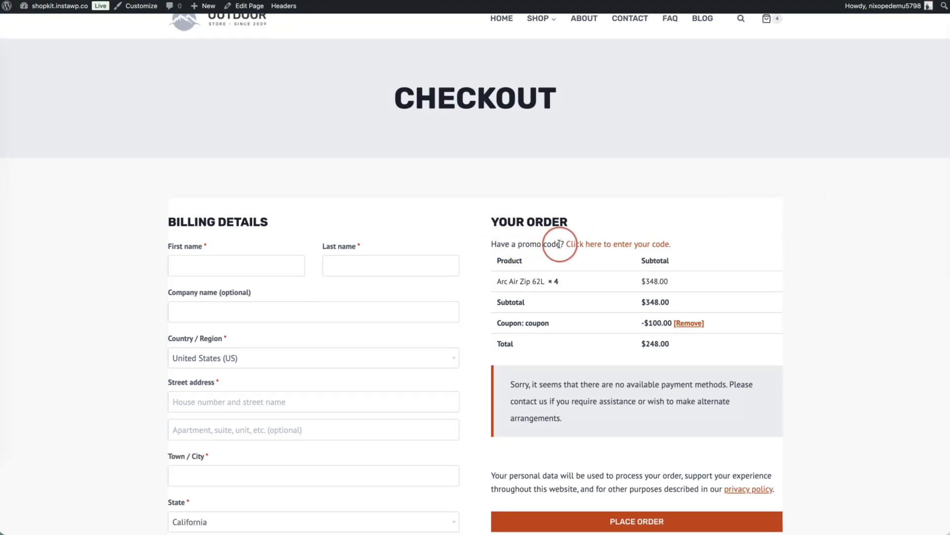
click(598, 244)
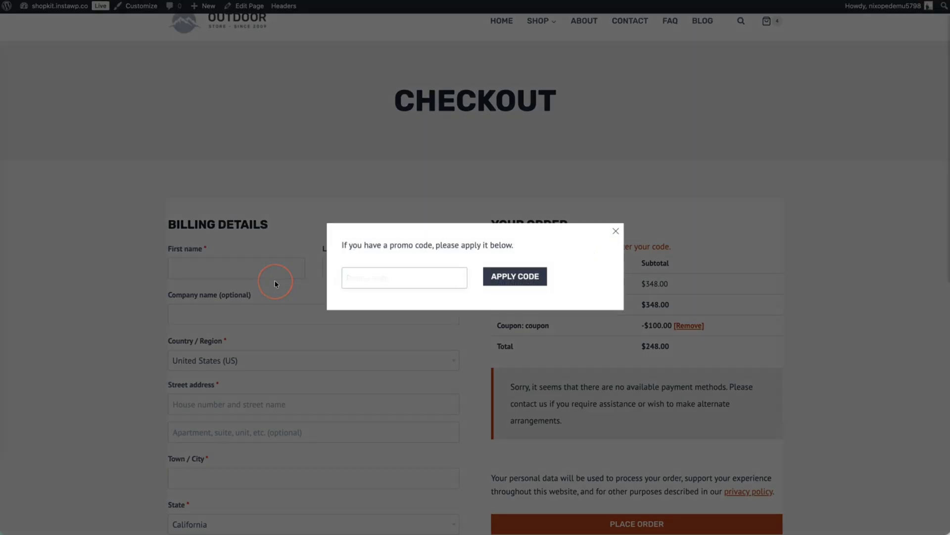
click(361, 279)
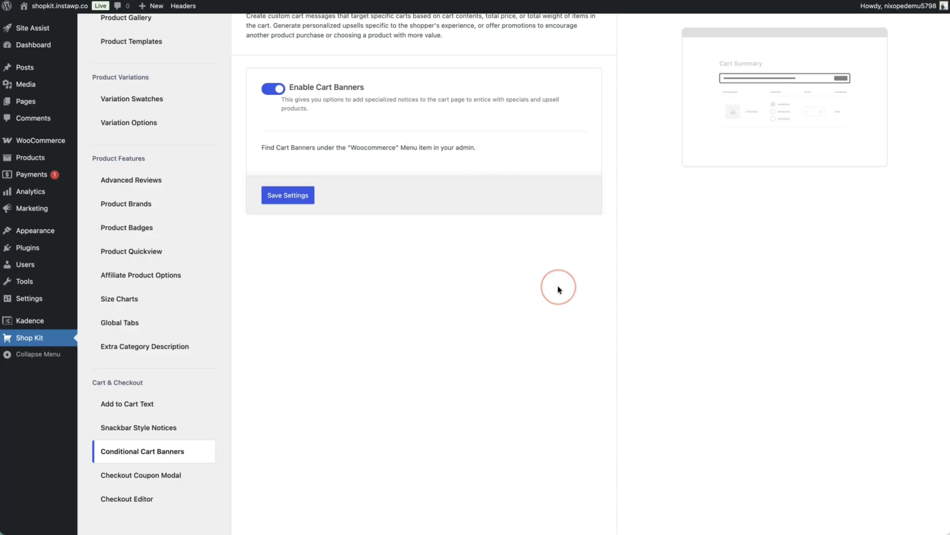
Step: Enable the Checkout Fields Editor in Shop Kit's Checkout Editor and save the setting
click(144, 497)
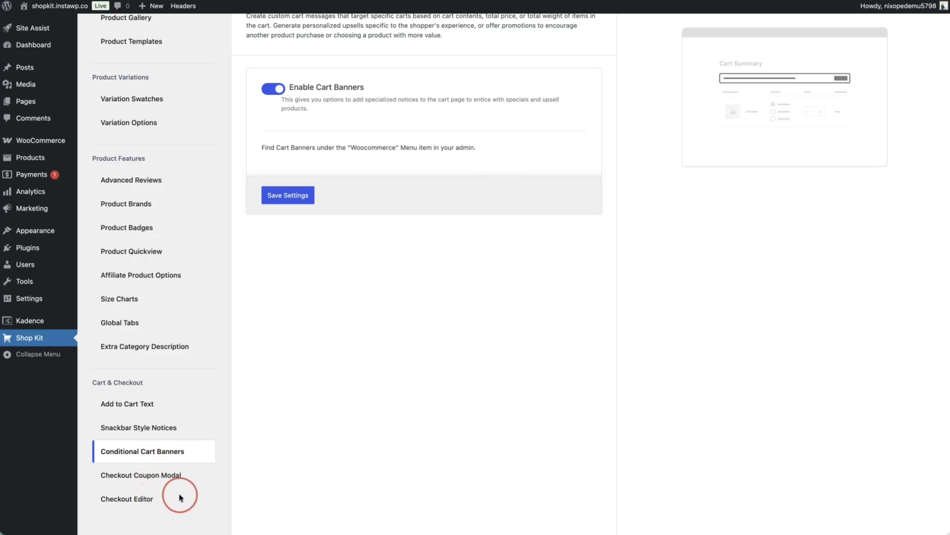
click(127, 499)
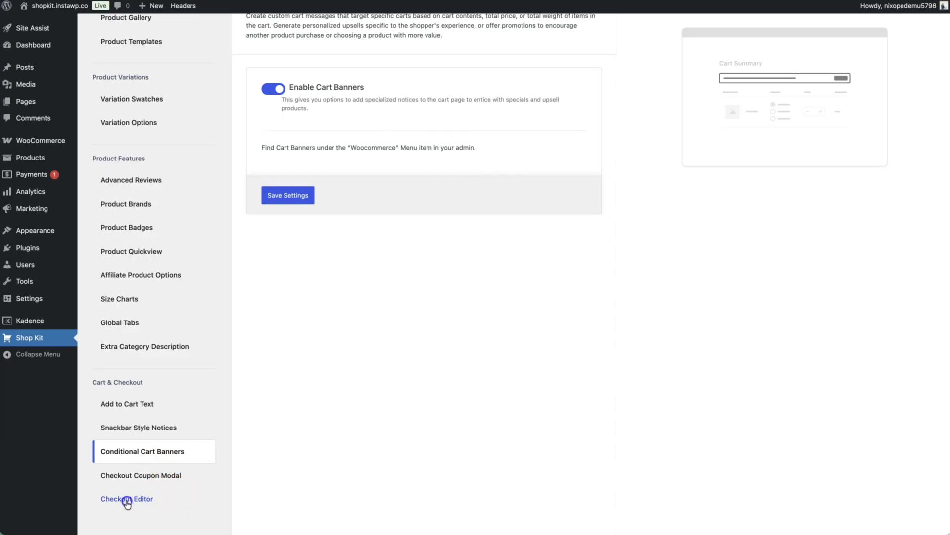
scroll(421, 407, up, 2)
click(425, 407)
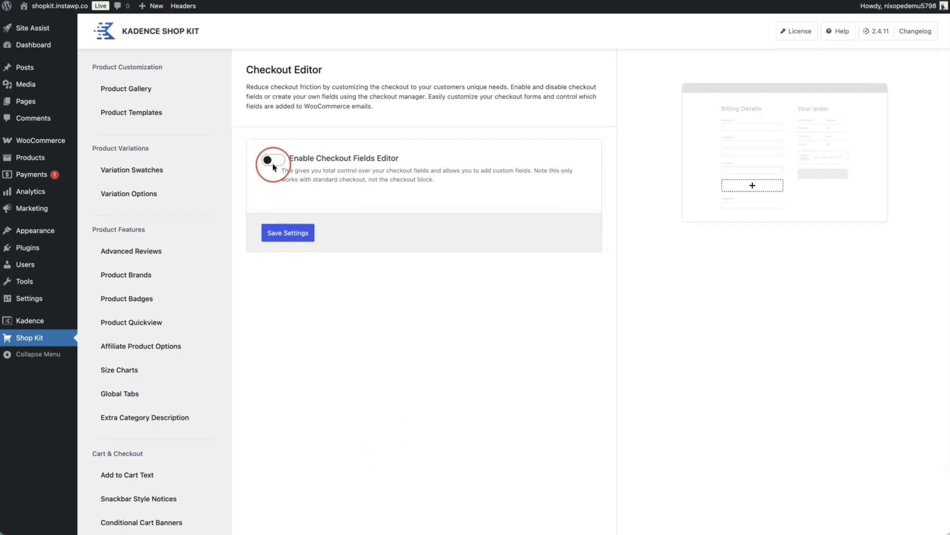
click(284, 164)
click(309, 261)
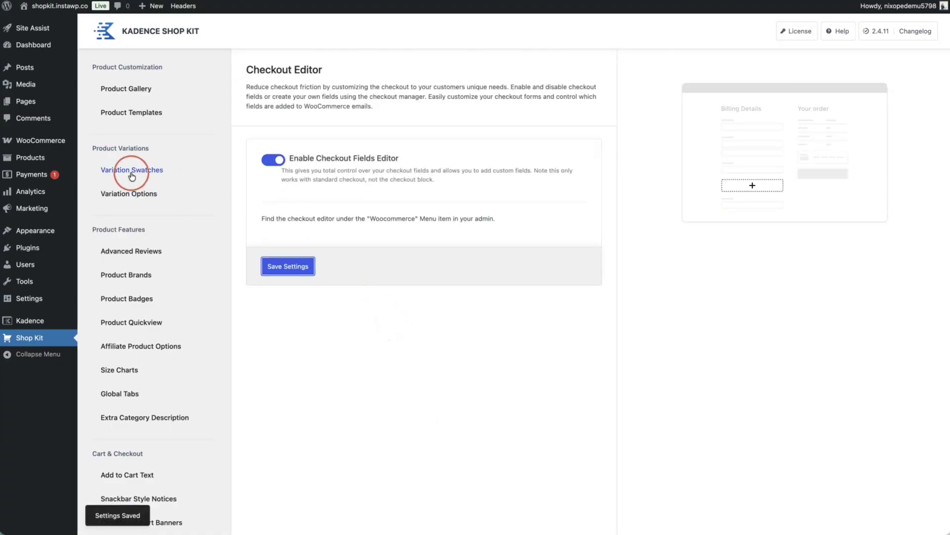
Step: Reload the admin so the Checkout Manager entry appears under WooCommerce
mouse_move(65, 144)
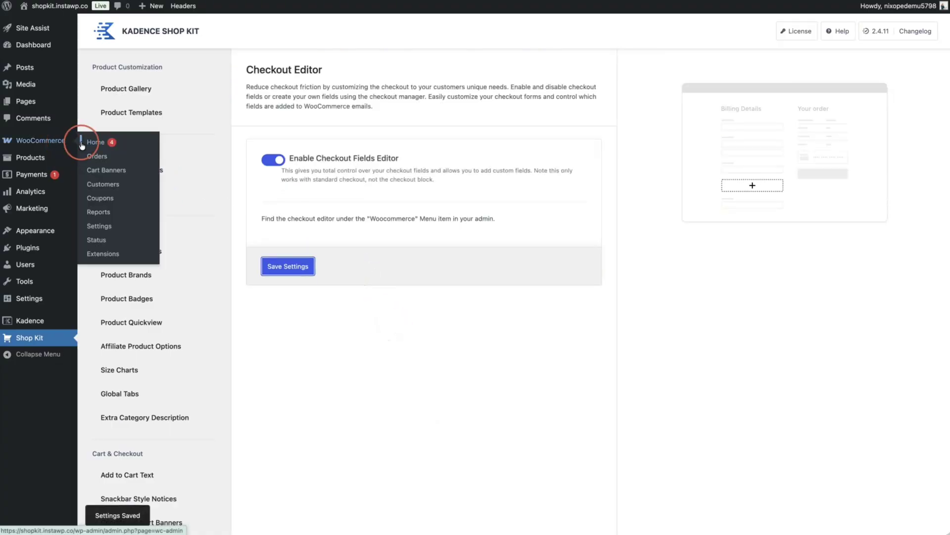
click(96, 240)
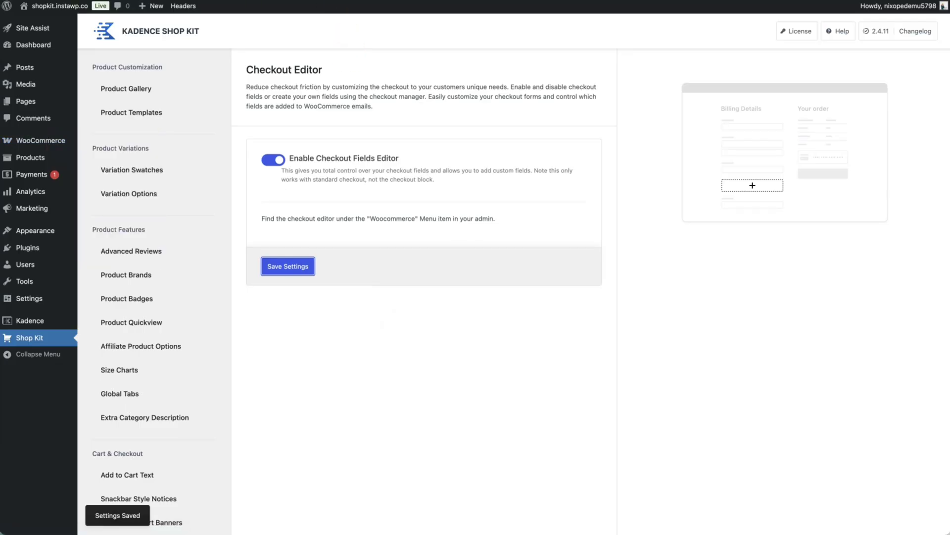
key(super+l)
key(Escape)
key(super+r)
mouse_move(56, 144)
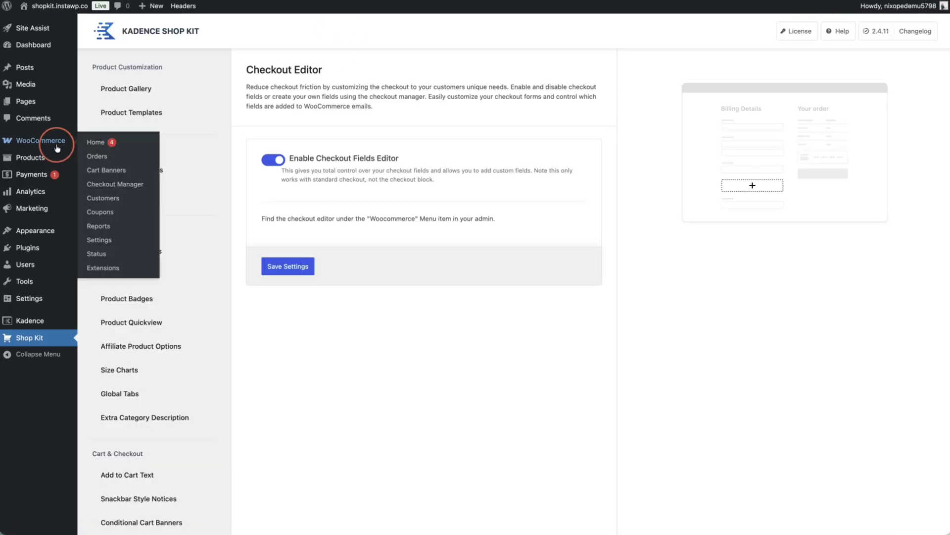
Step: In Checkout Manager's Billing Fields, remove billing_phone and save the changes
click(104, 184)
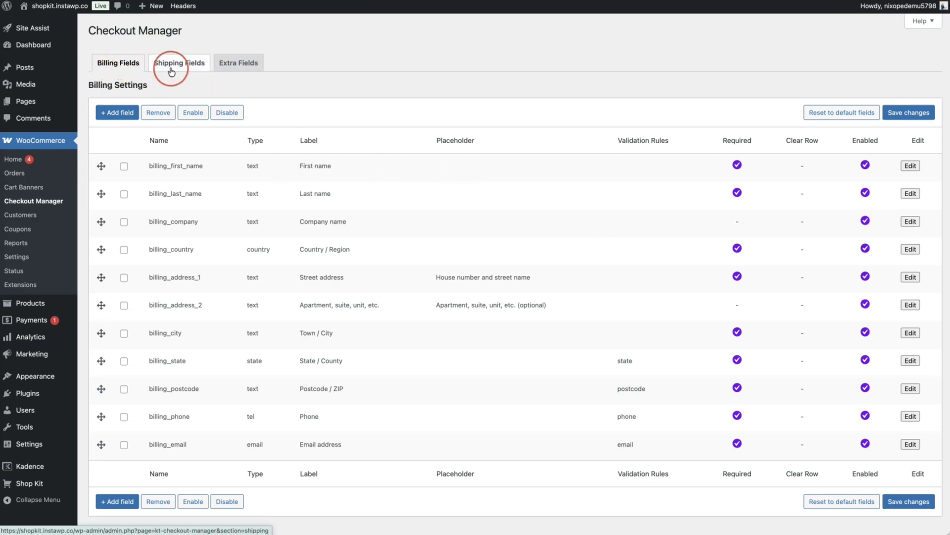
click(241, 63)
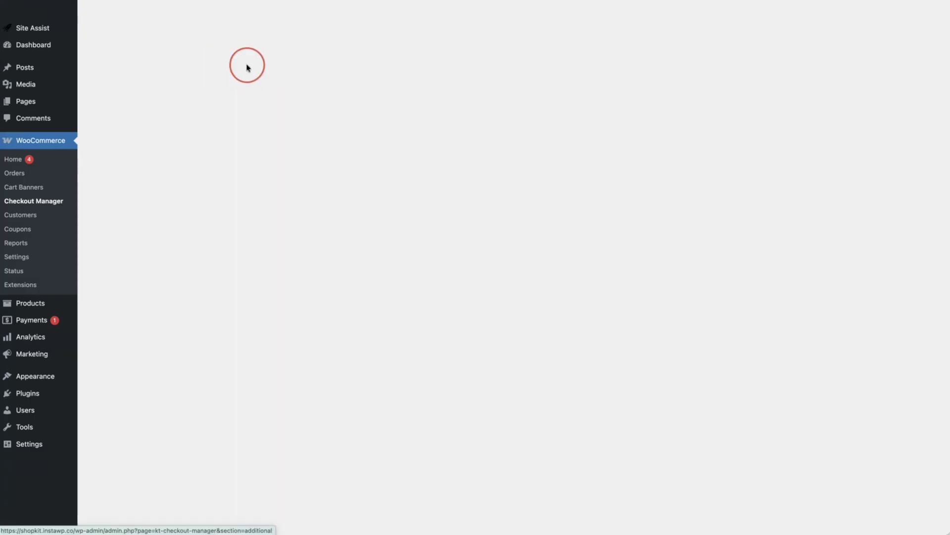
click(124, 71)
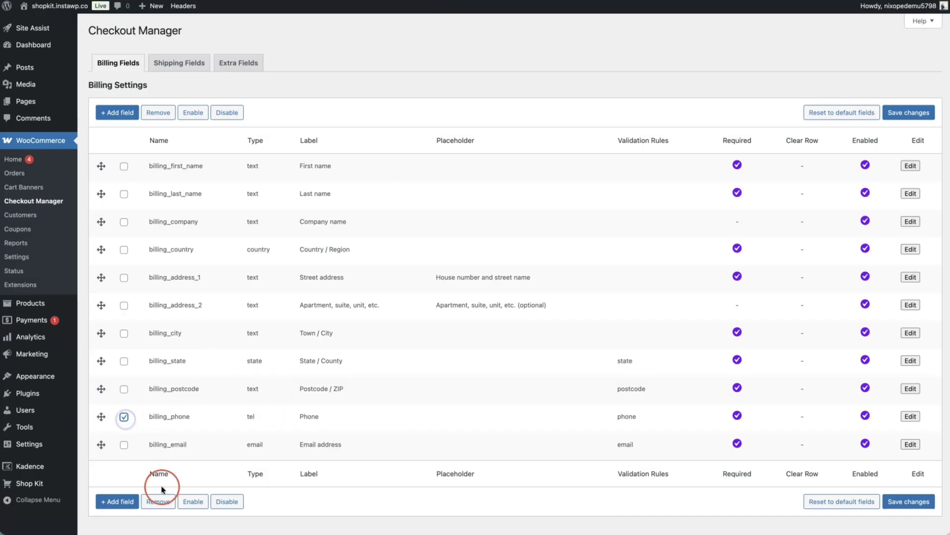
click(159, 501)
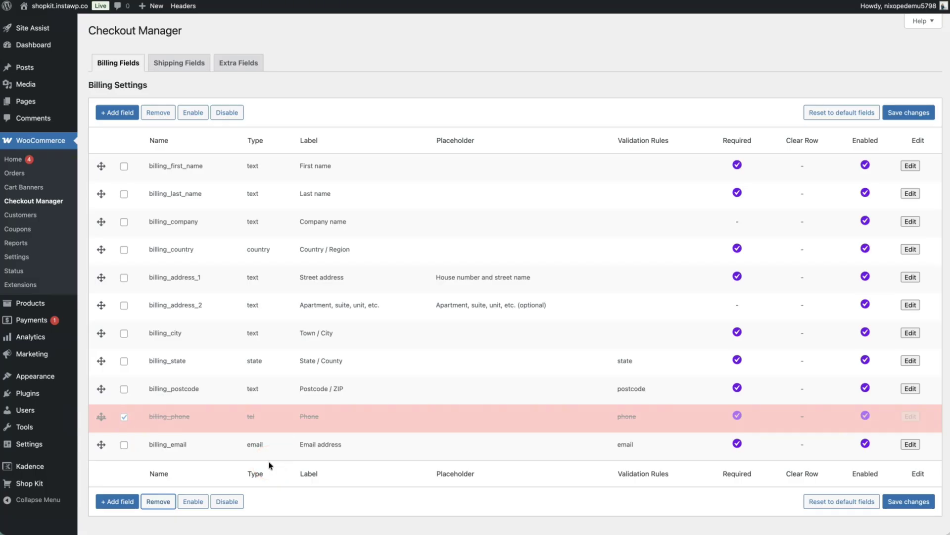
click(887, 502)
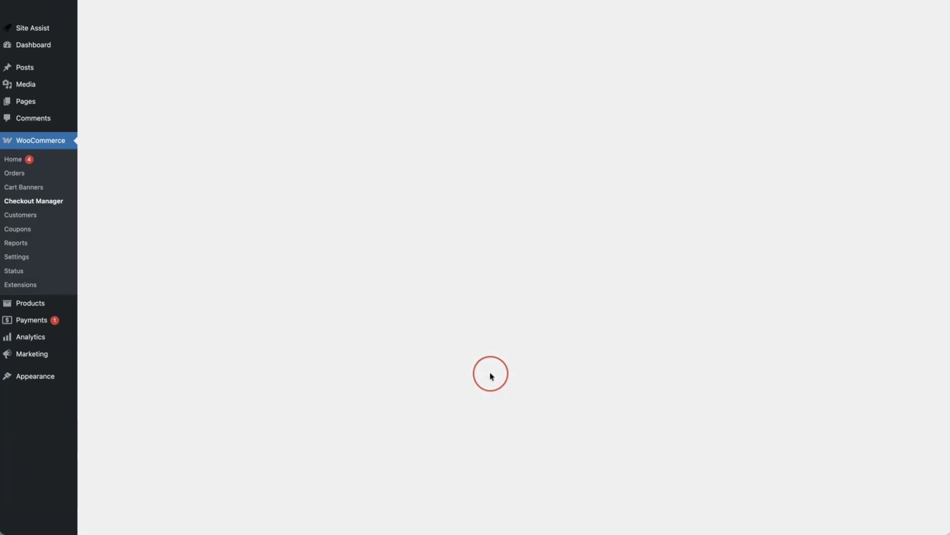
scroll(488, 382, down, 1)
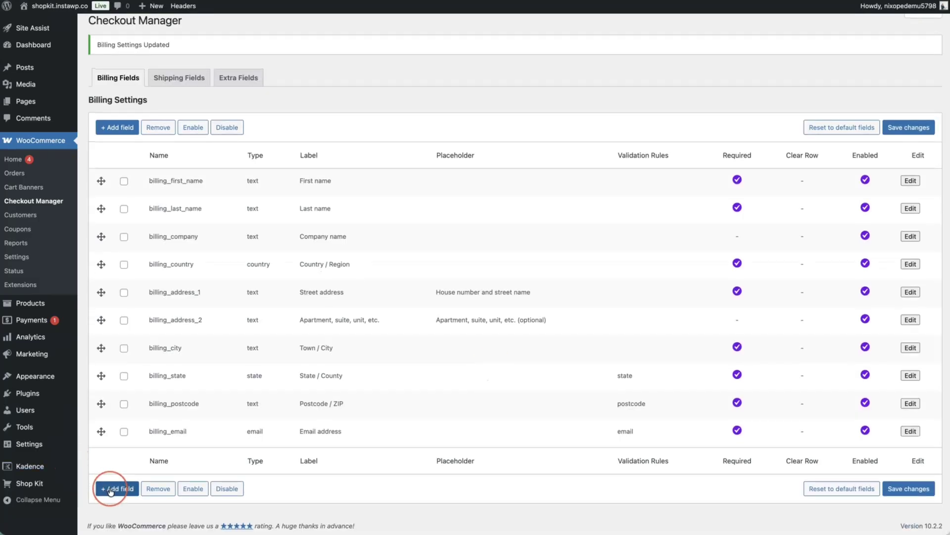
Step: Start a new Textarea field named gift_message
click(110, 489)
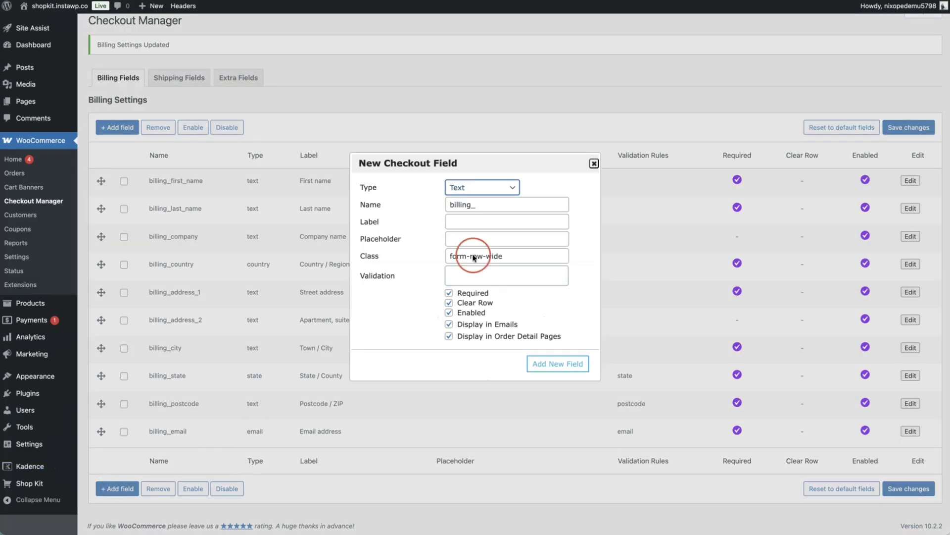
click(474, 188)
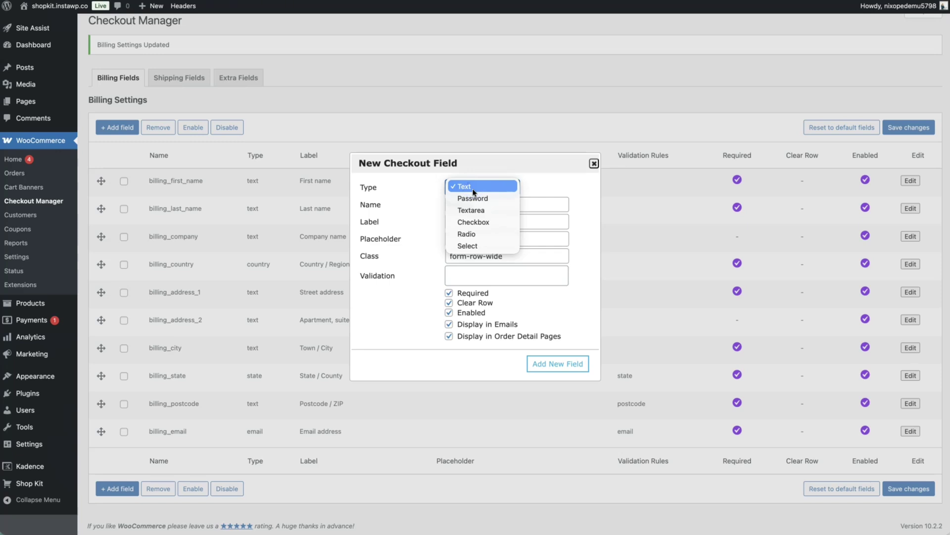
click(477, 211)
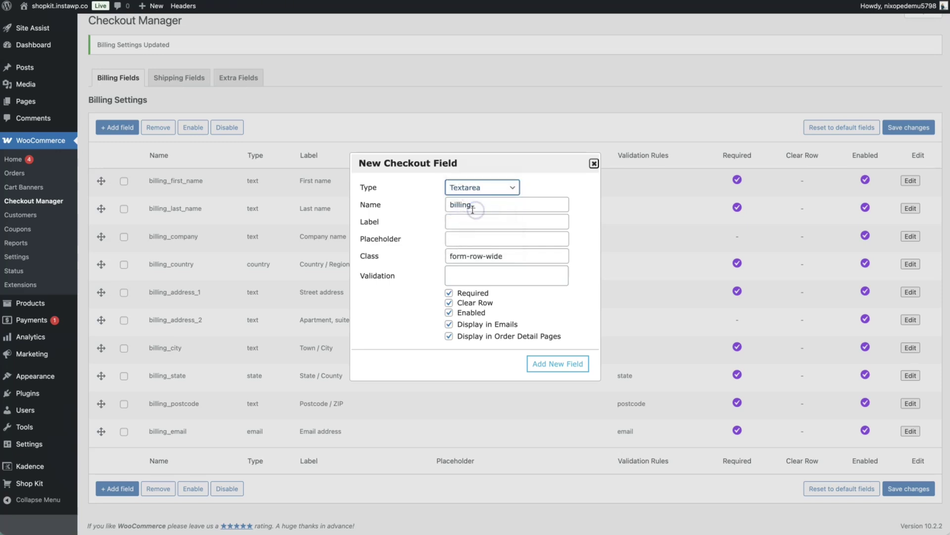
drag(472, 205, 440, 206)
text(gift_message)
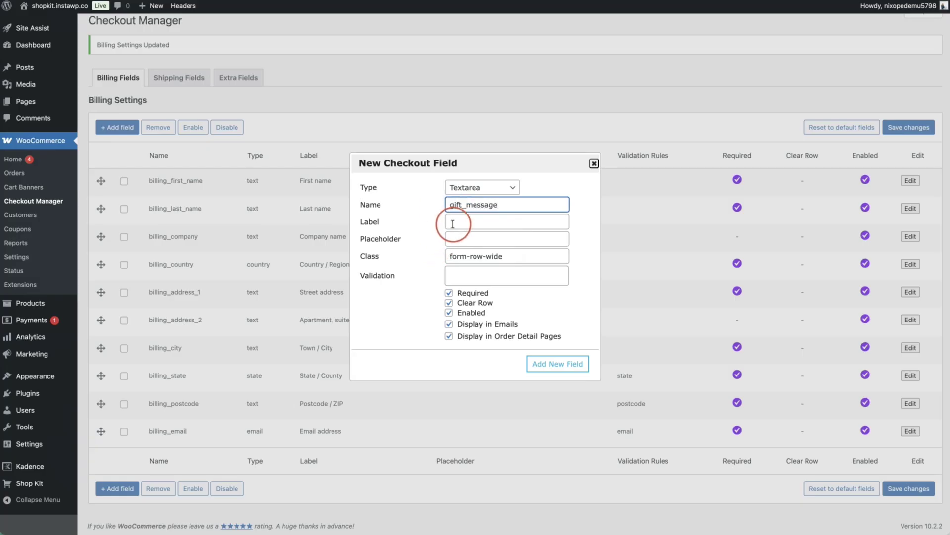
click(453, 223)
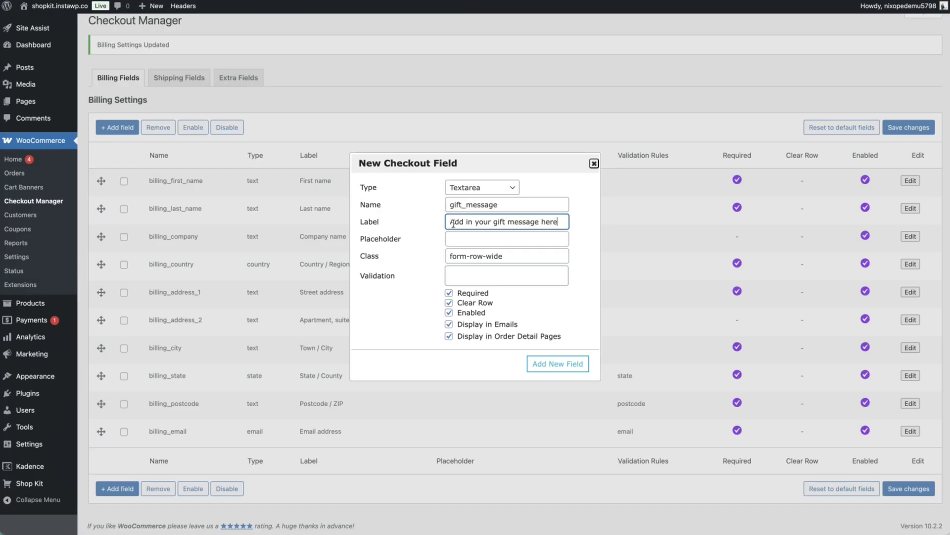
Step: Add the 'Add in your gift message here' field, save, and proceed to checkout
click(540, 363)
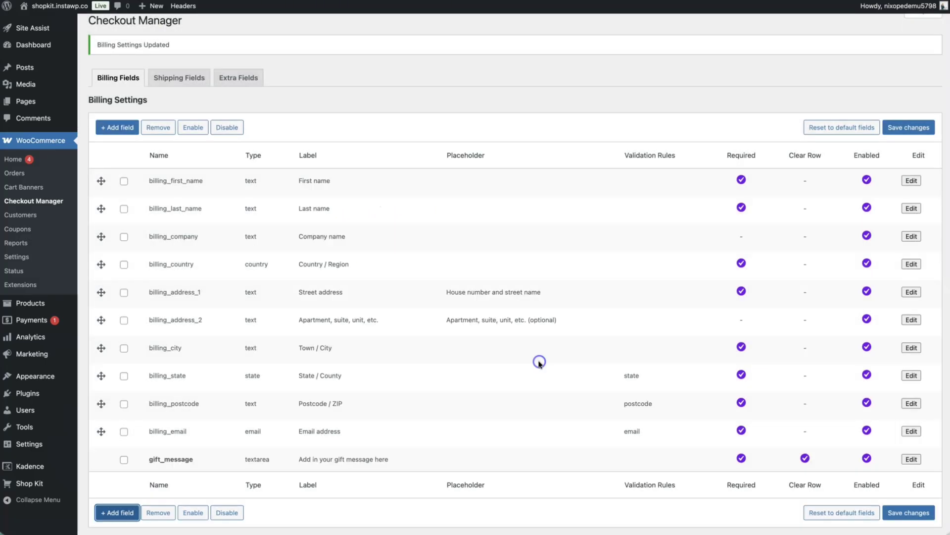
click(909, 513)
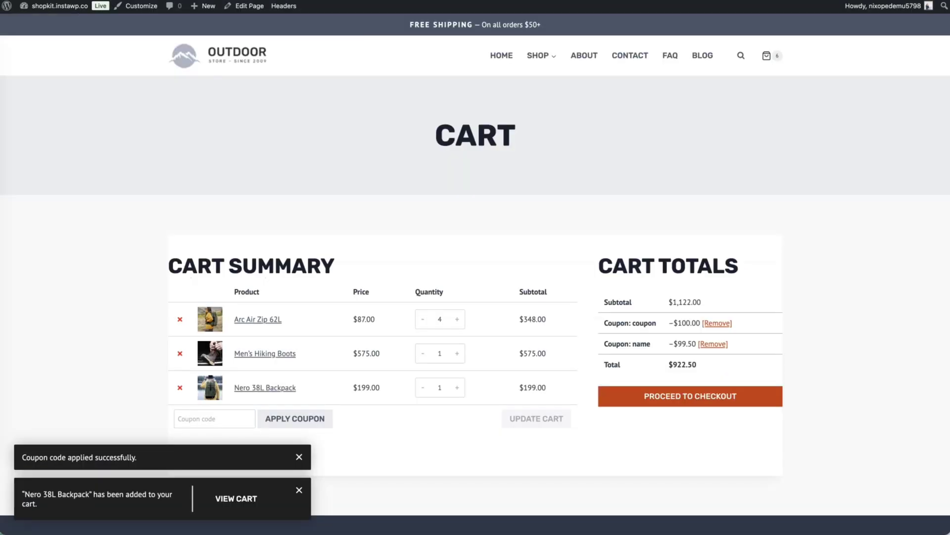
click(682, 401)
Step: Go from the cart to checkout and scroll to the required gift message box below Billing Details
click(883, 272)
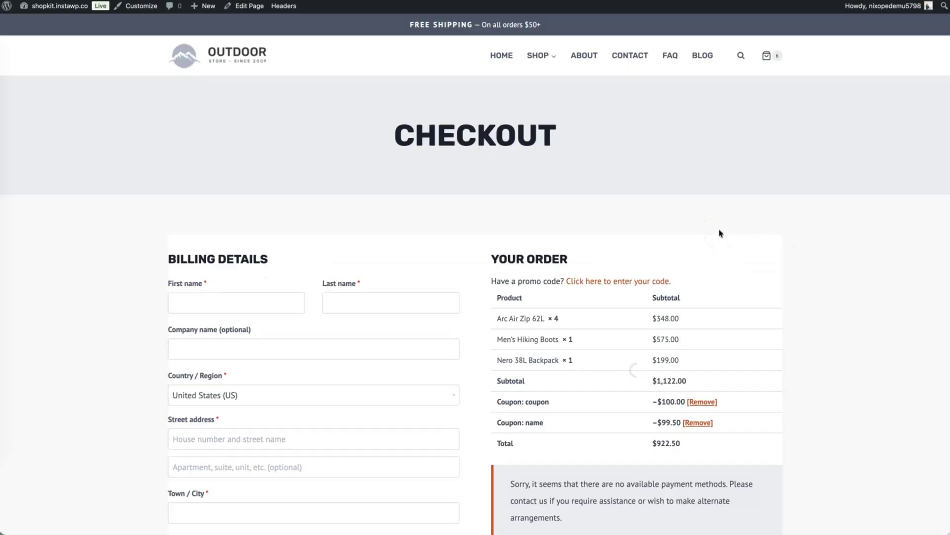
scroll(618, 231, down, 4)
scroll(618, 234, down, 5)
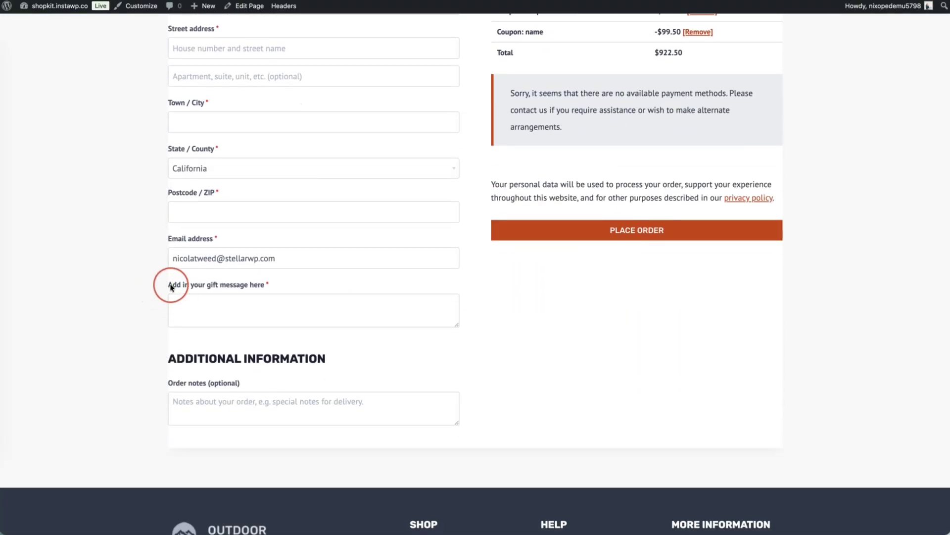
scroll(276, 286, up, 1)
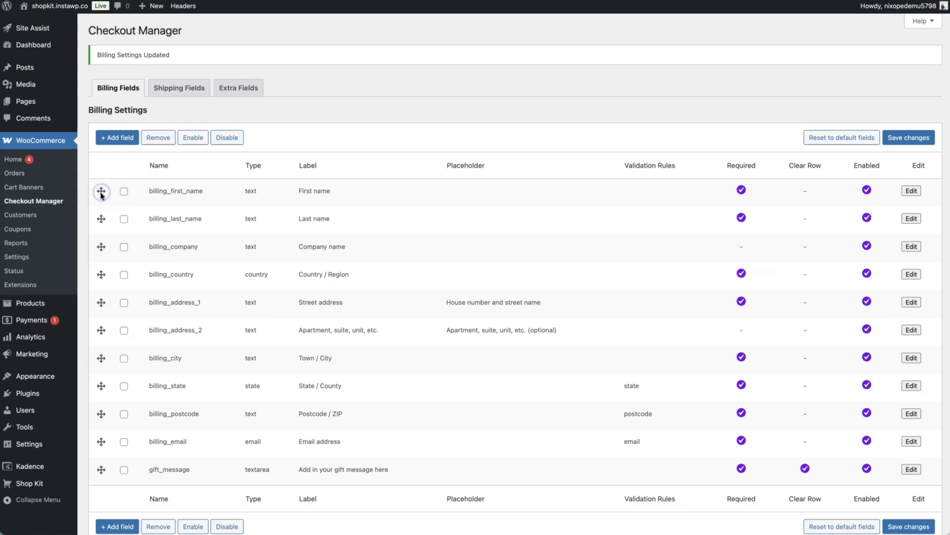
Step: Reorder billing fields so billing_first_name sits below billing_address_1, and save
drag(101, 193, 114, 303)
click(907, 136)
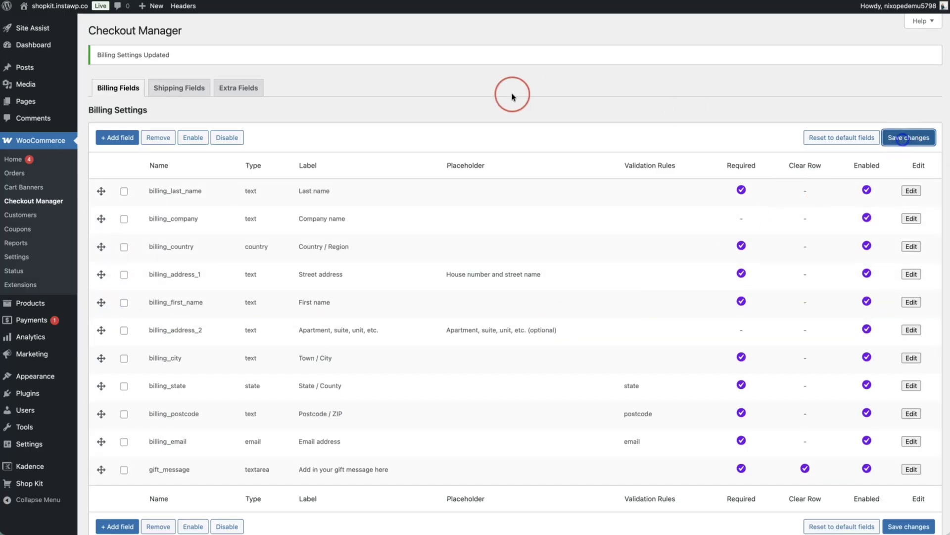